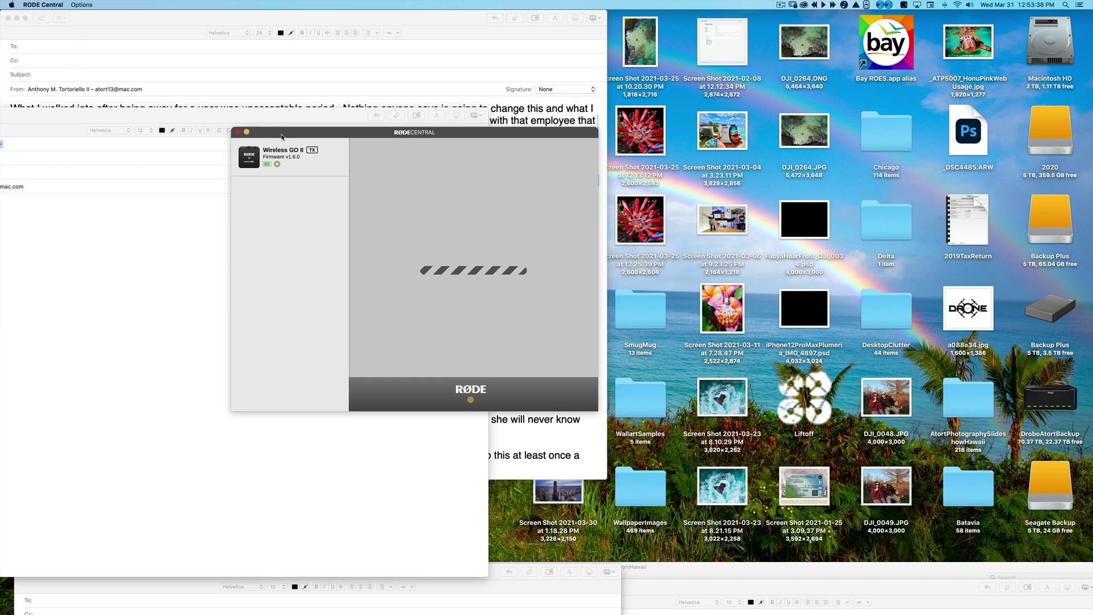
# Move the RODE Central window up and left while the transmitter loads
pyautogui.moveTo(282, 135); pyautogui.dragTo(265, 120)
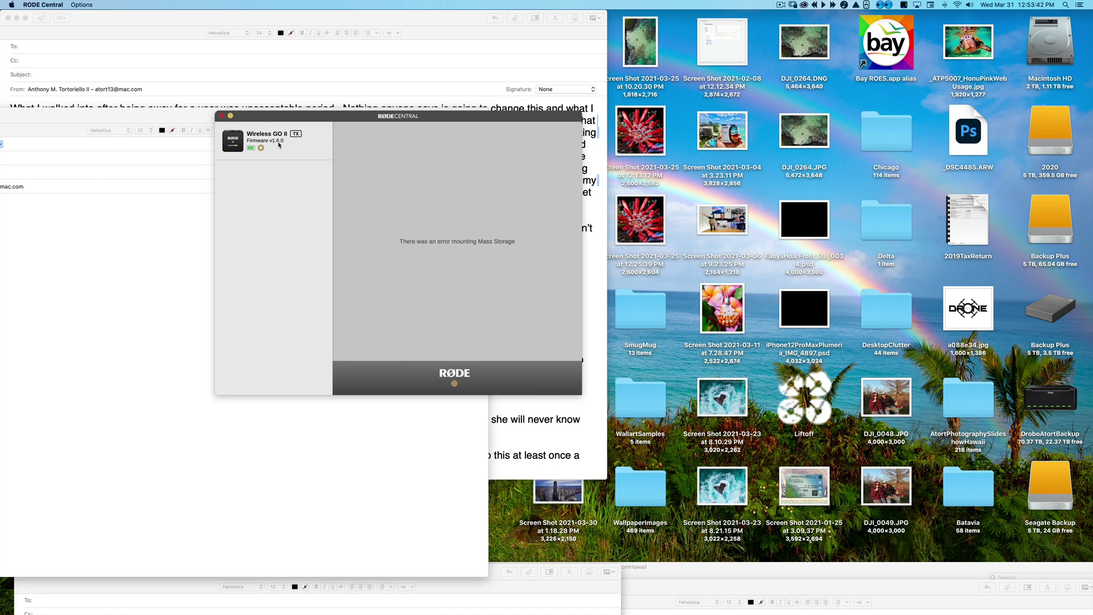
pyautogui.moveTo(265, 117); pyautogui.dragTo(252, 117)
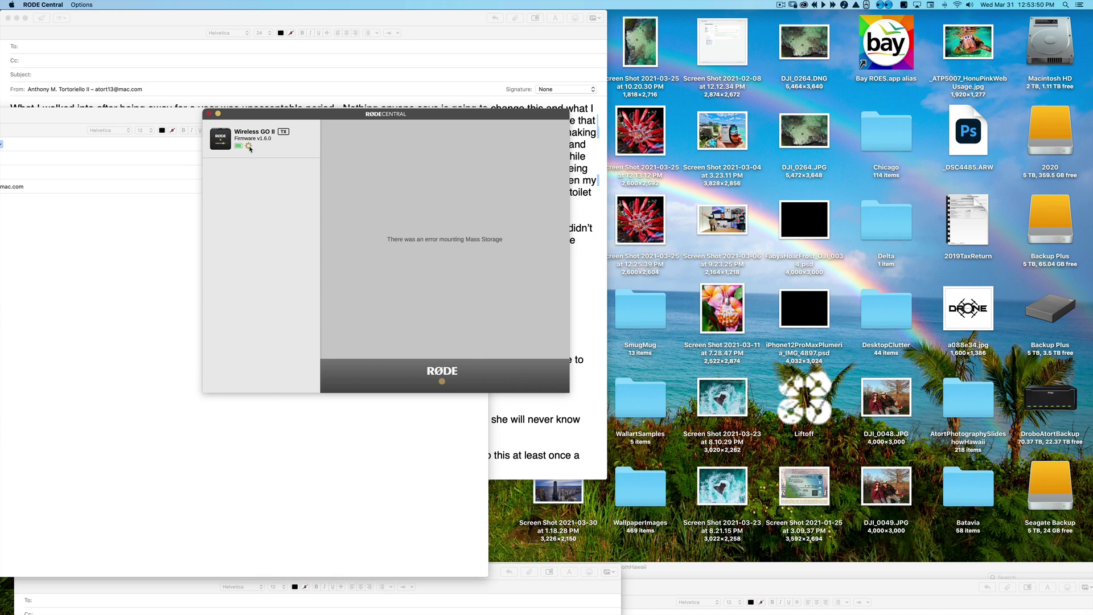
# Select Wireless GO II TX in the sidebar to show its Settings panel, then shift the window up-left
pyautogui.click(249, 148)
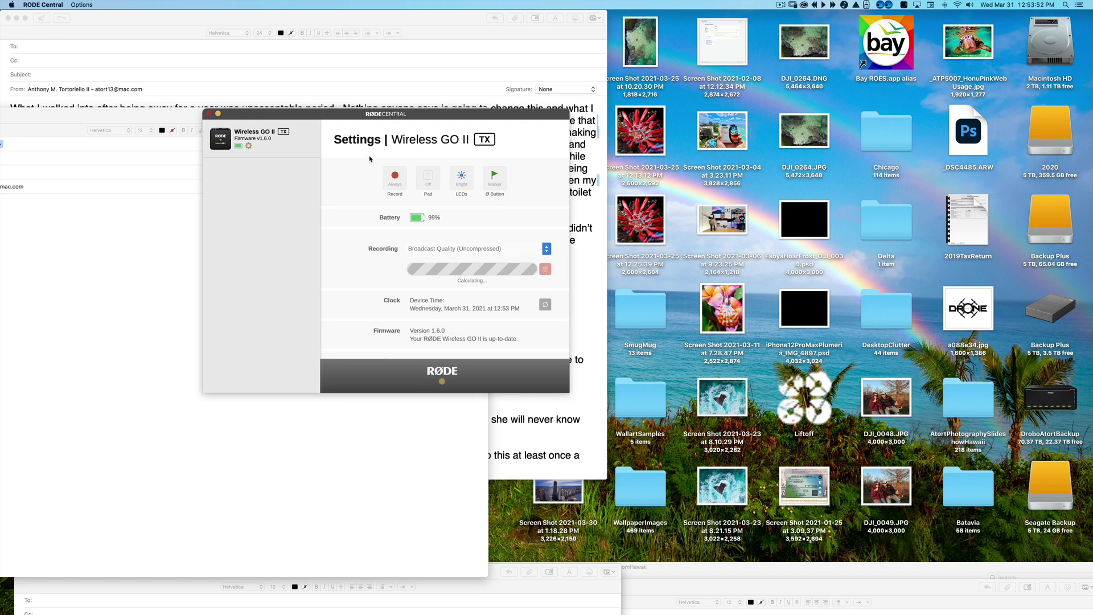
pyautogui.moveTo(353, 116); pyautogui.dragTo(353, 114)
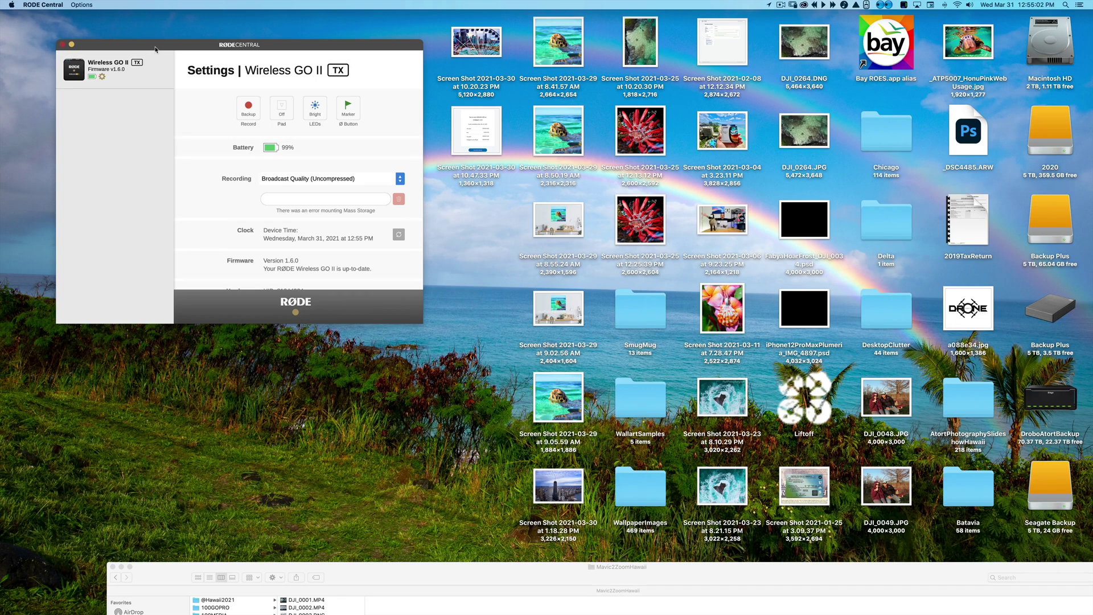
pyautogui.moveTo(156, 49); pyautogui.dragTo(144, 42)
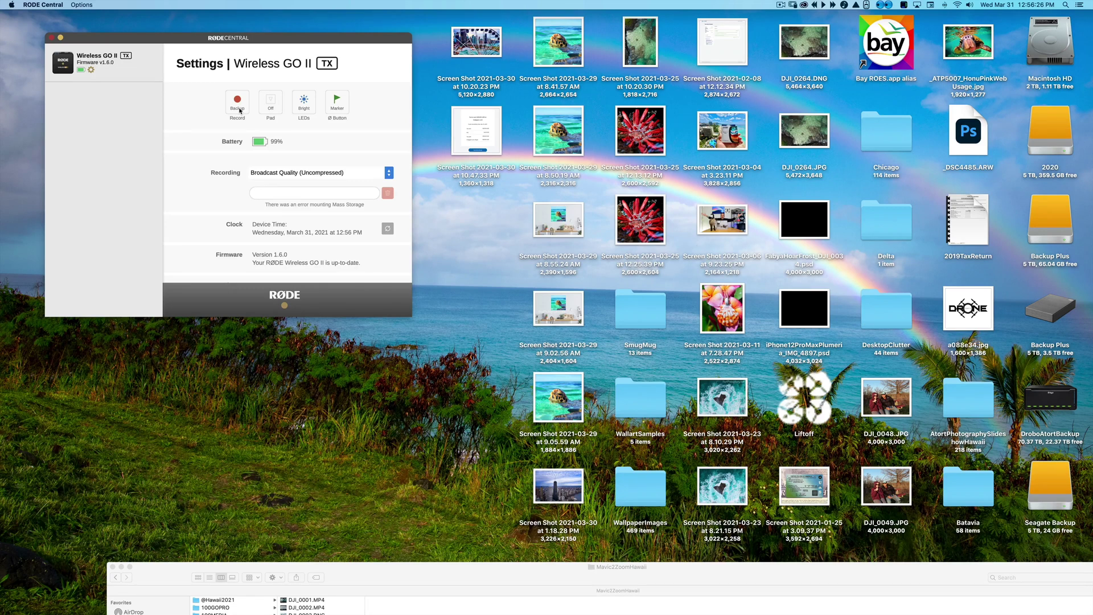
# Cycle Record to Always and the Ø button function to None
pyautogui.click(237, 108)
pyautogui.click(235, 107)
pyautogui.click(337, 109)
pyautogui.click(345, 109)
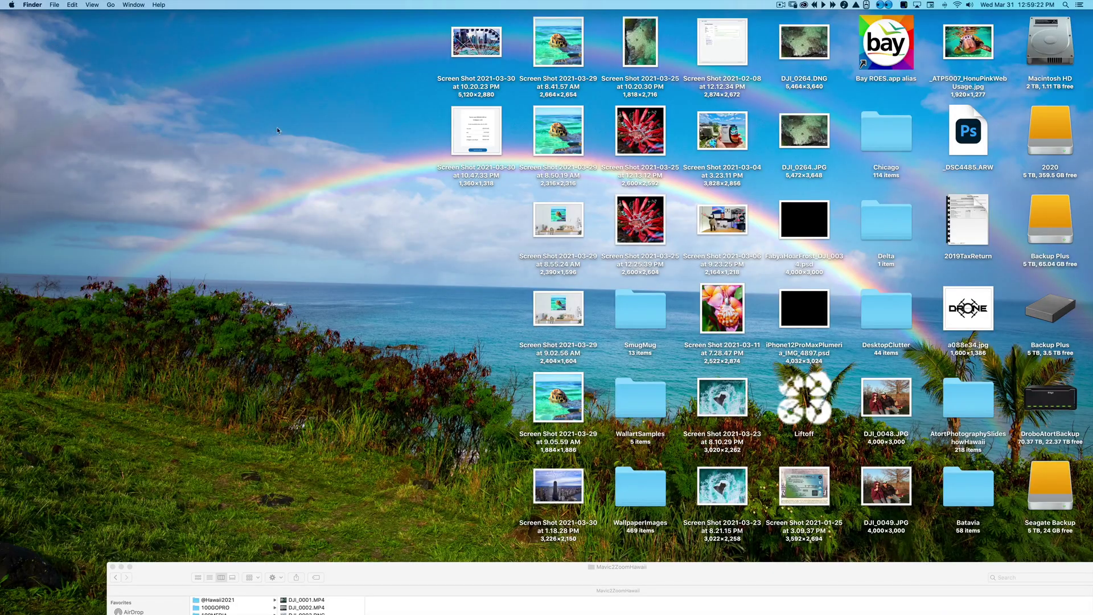
pyautogui.moveTo(1041, 601)
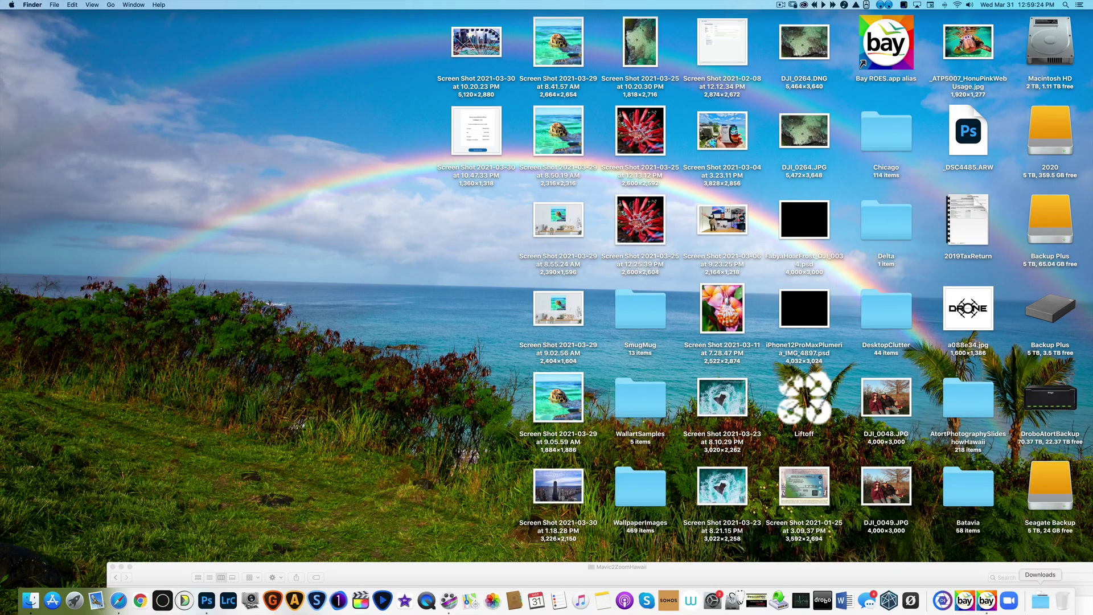
# Relaunch RODE Central and start playing the 48-second recording REC00001
pyautogui.click(911, 600)
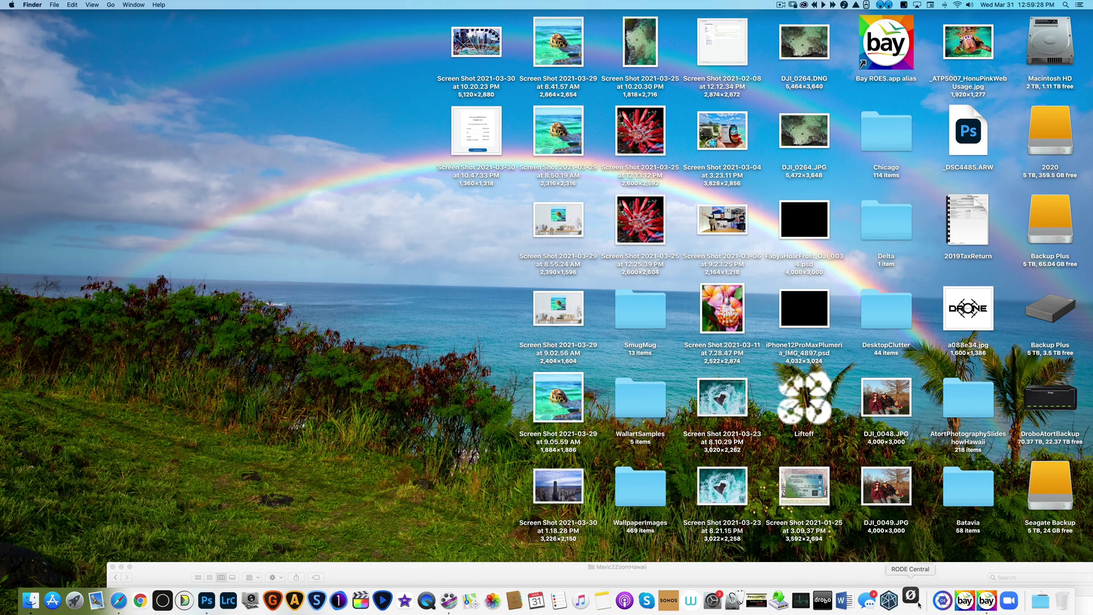
pyautogui.moveTo(509, 174); pyautogui.dragTo(216, 59)
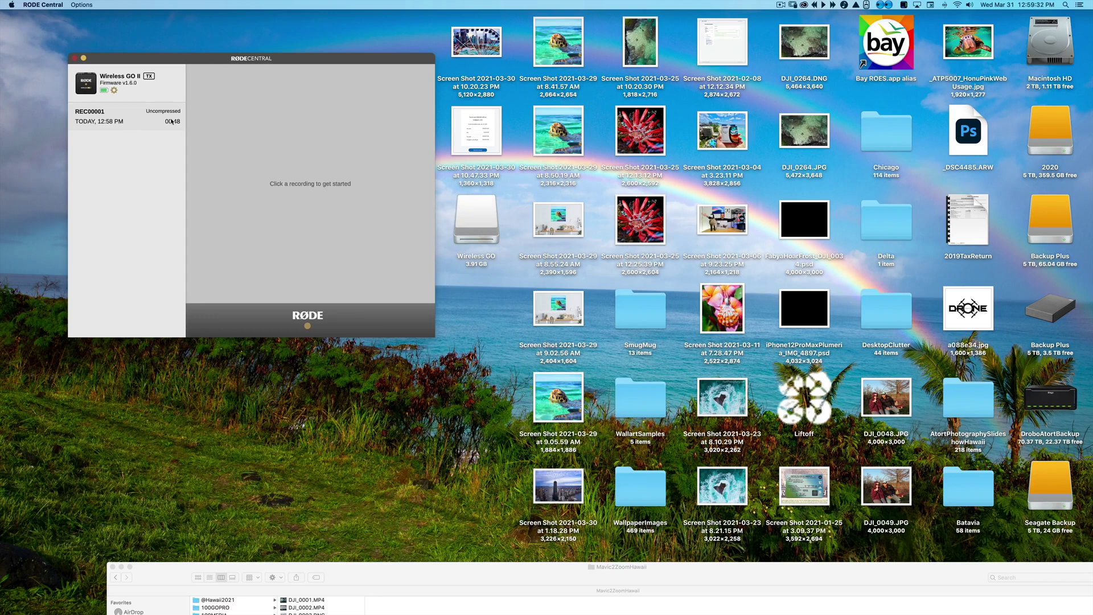
pyautogui.click(139, 122)
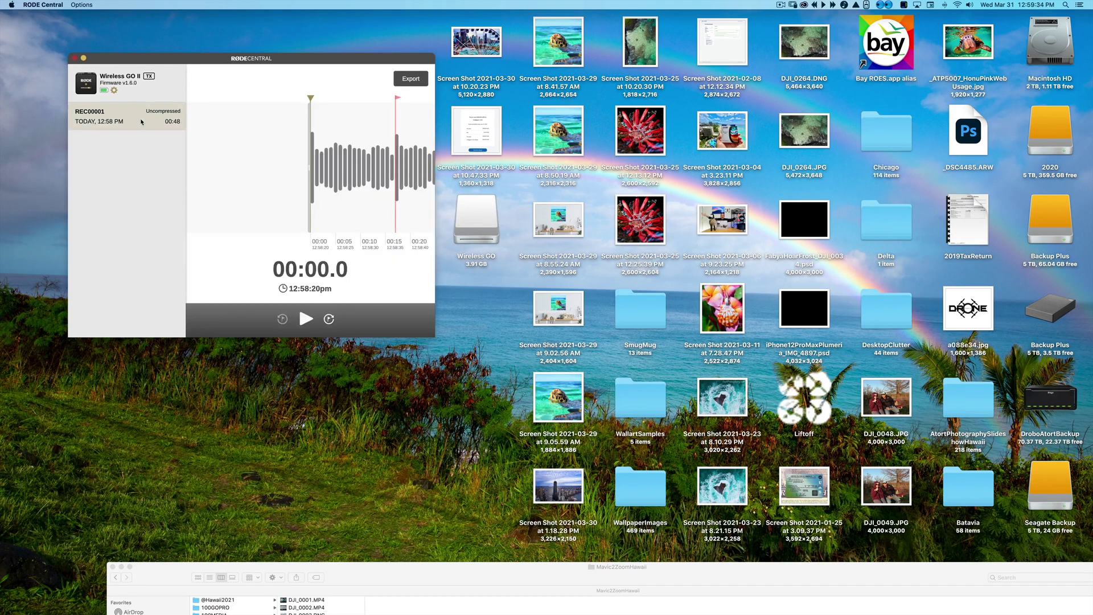
pyautogui.click(306, 318)
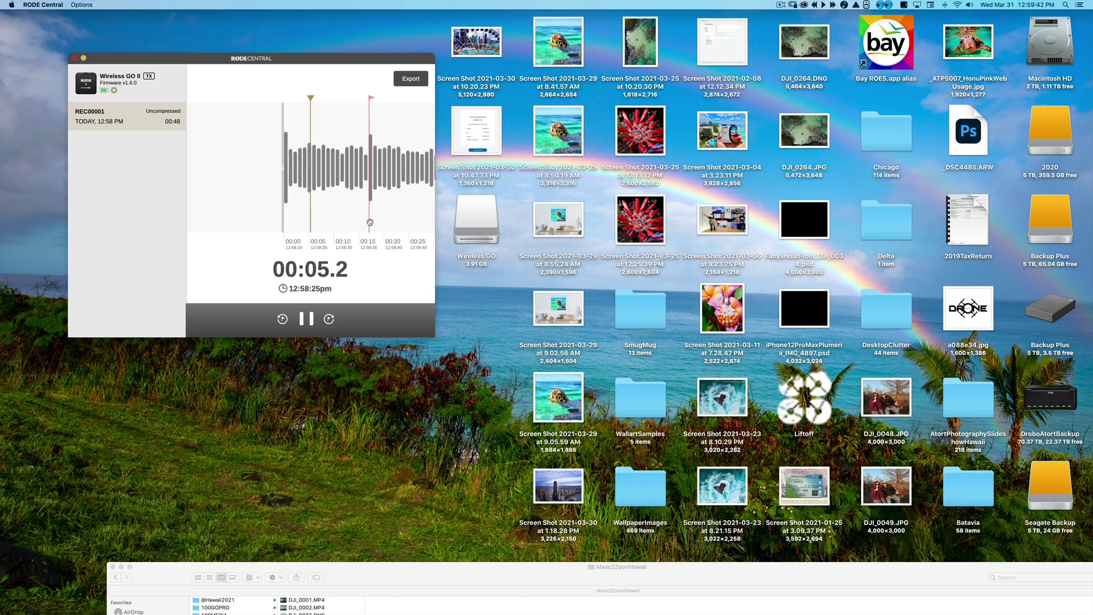
# Jump REC00001 playback to the pink marker near 19 seconds, then revisit Settings
pyautogui.click(365, 112)
pyautogui.hscroll(-2, 319, 108)
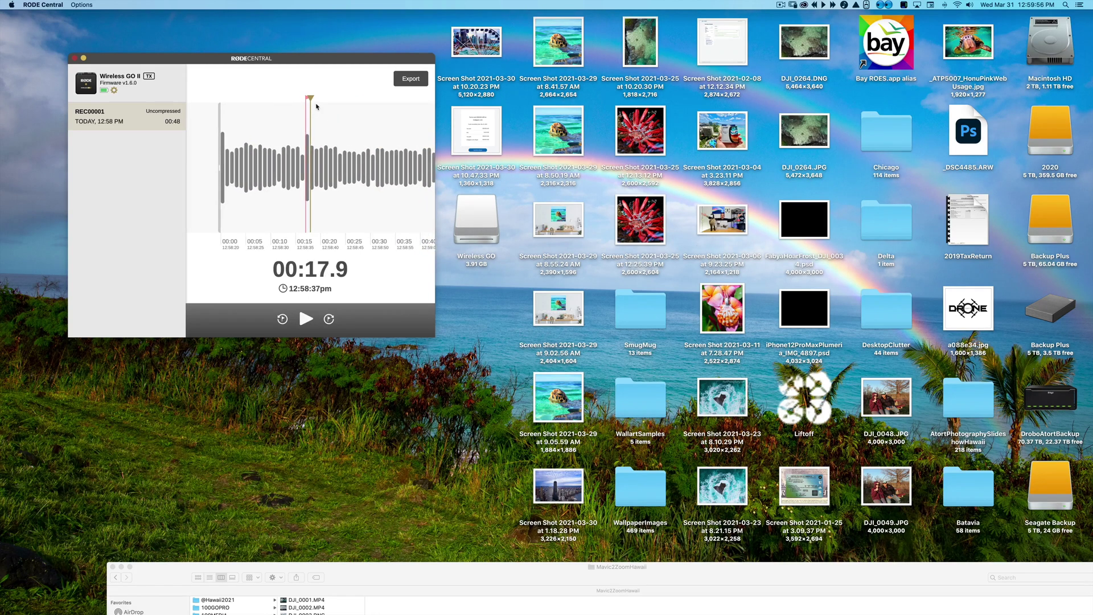
pyautogui.hscroll(3, 316, 133)
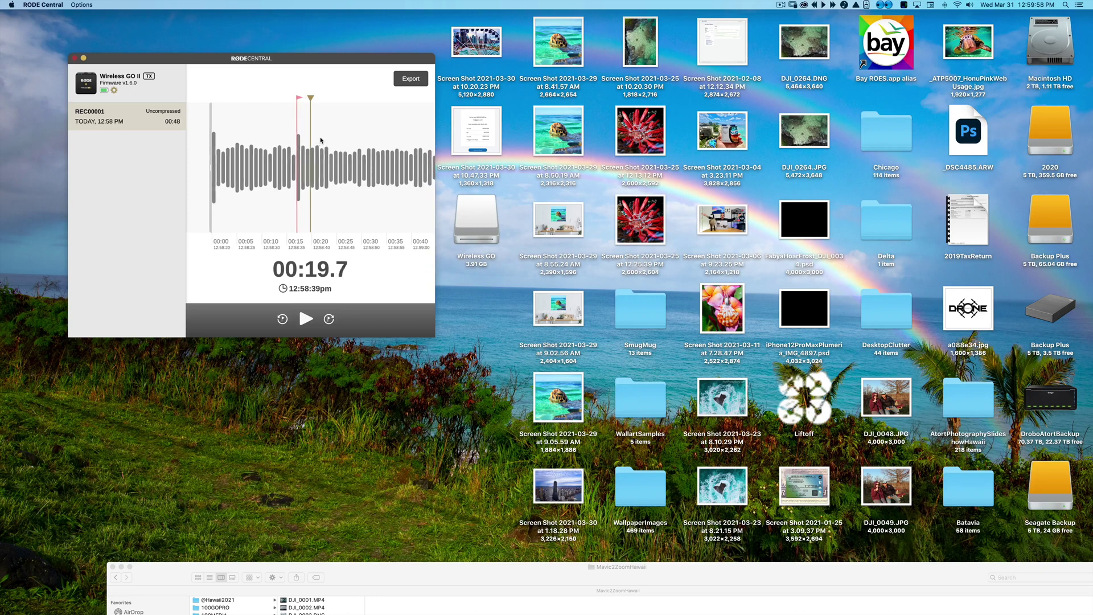
pyautogui.hscroll(2, 329, 129)
pyautogui.hscroll(2, 316, 129)
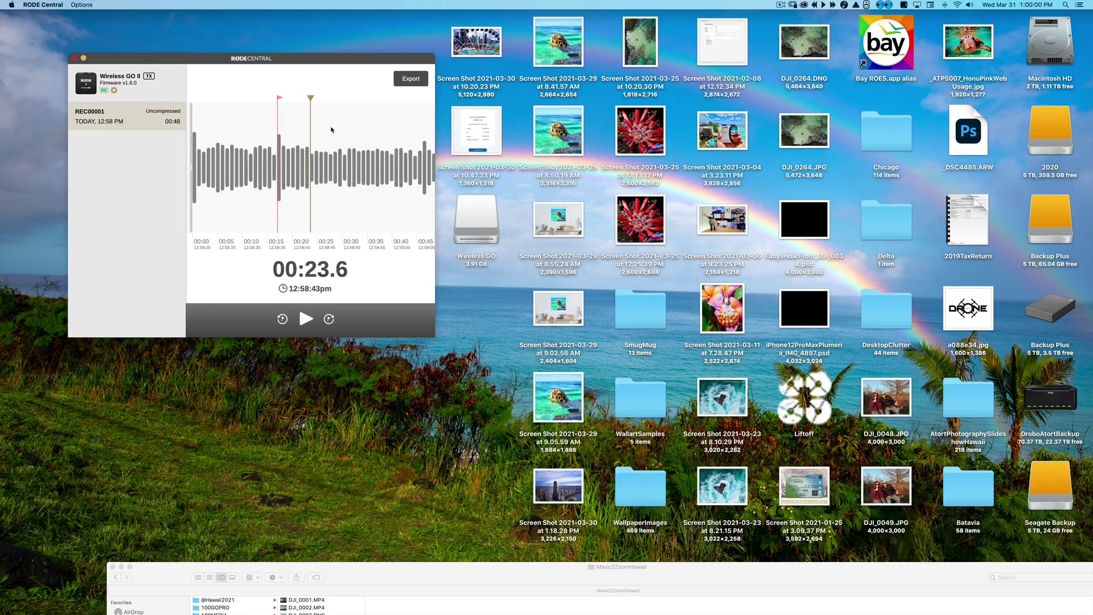
pyautogui.hscroll(1, 304, 127)
pyautogui.hscroll(1, 292, 127)
pyautogui.hscroll(-3, 289, 126)
pyautogui.hscroll(-1, 290, 126)
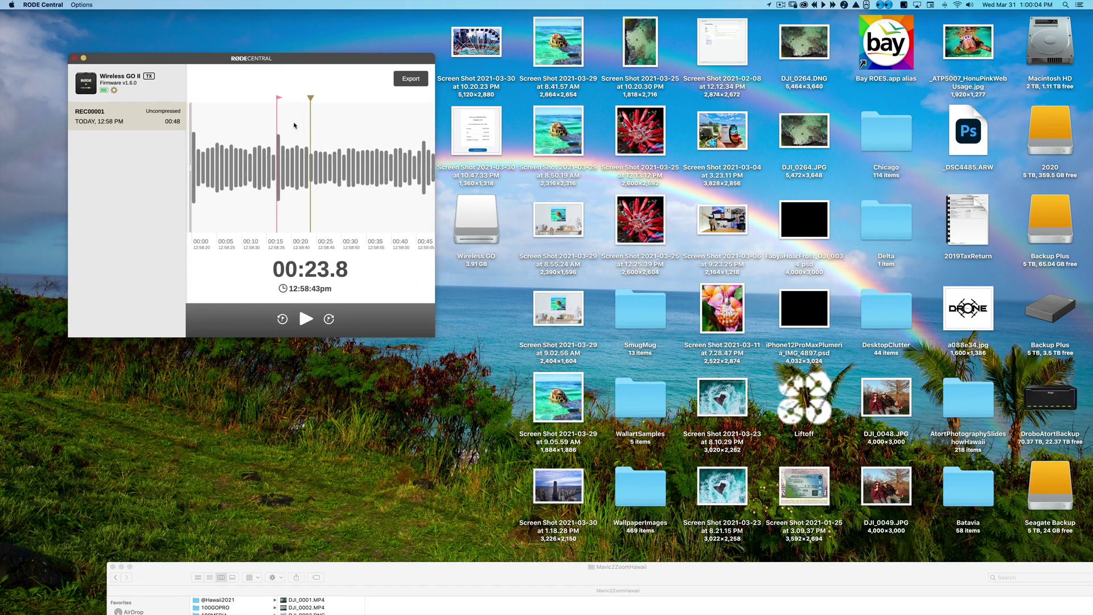
pyautogui.hscroll(-1, 229, 107)
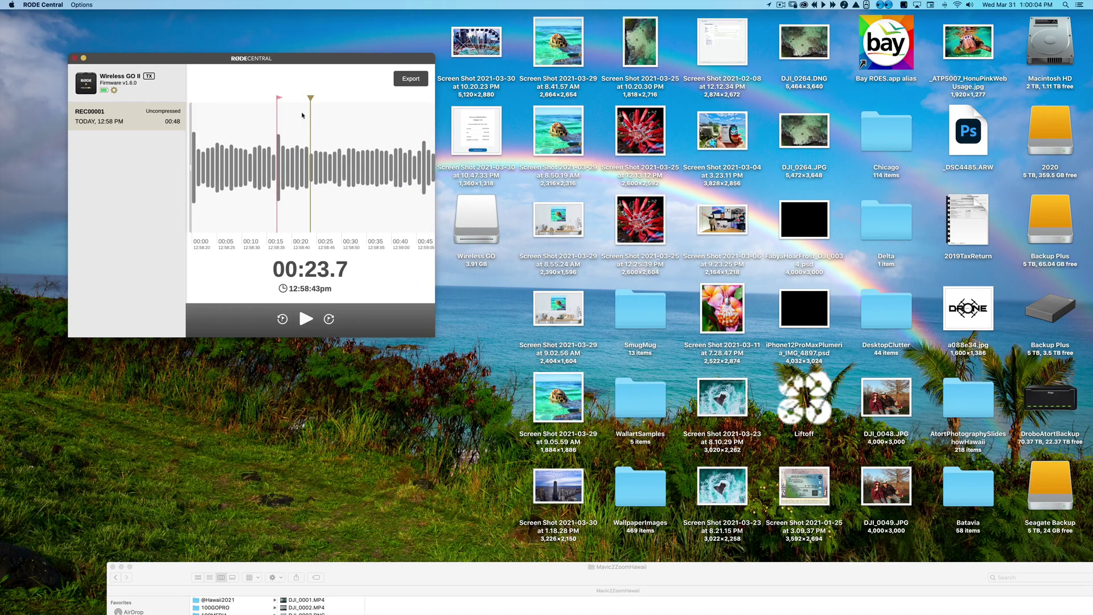
pyautogui.click(114, 92)
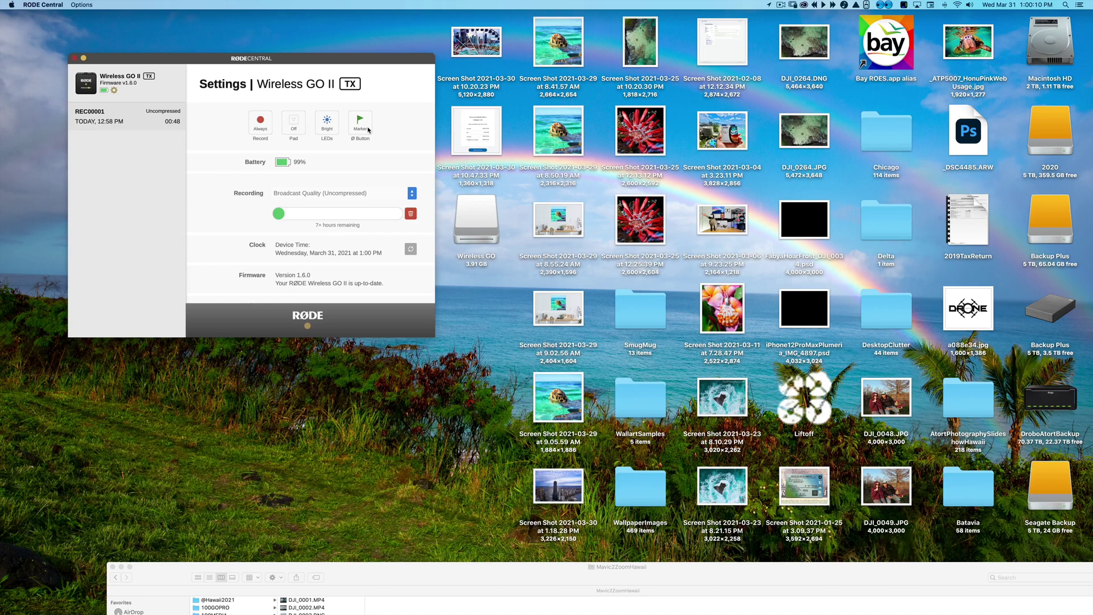
pyautogui.hscroll(2, 320, 130)
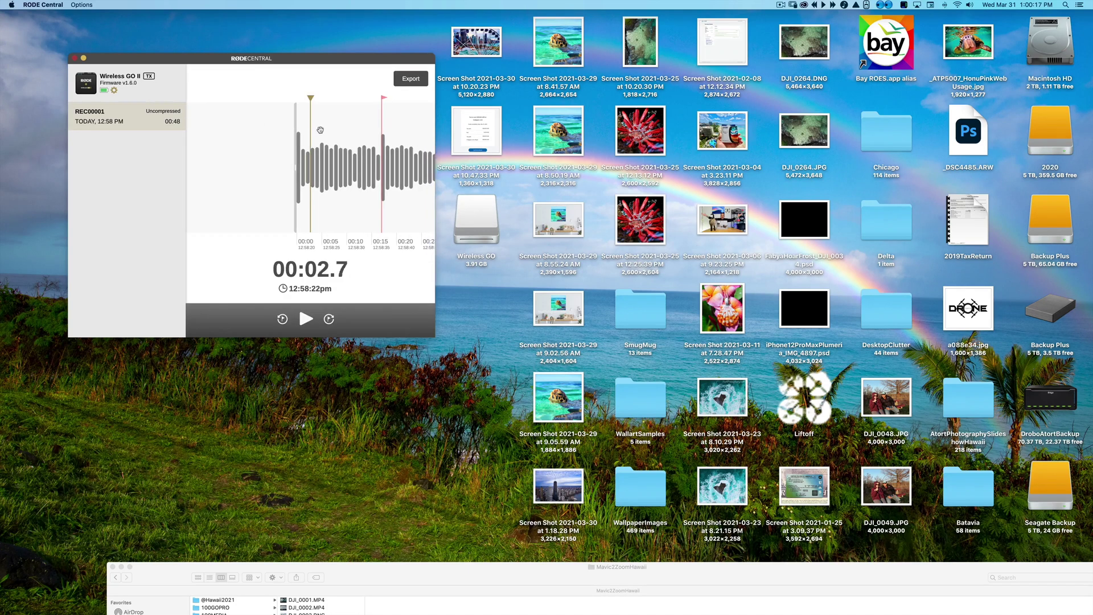
pyautogui.hscroll(2, 361, 132)
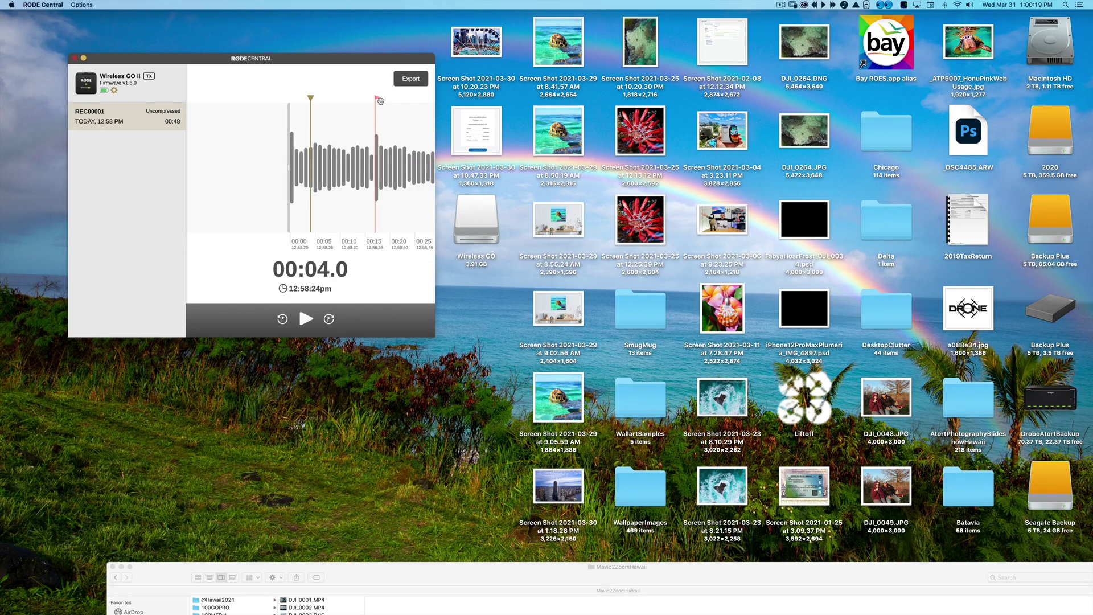
pyautogui.hscroll(2, 380, 101)
pyautogui.hscroll(2, 378, 107)
pyautogui.hscroll(2, 378, 114)
pyautogui.hscroll(2, 377, 118)
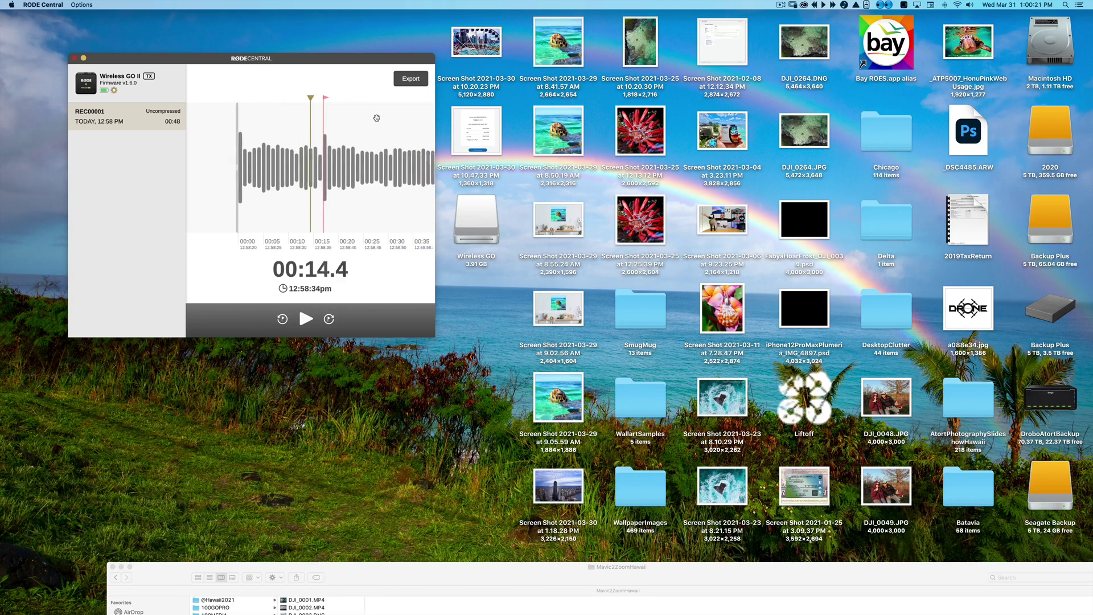
pyautogui.hscroll(2, 377, 118)
pyautogui.hscroll(1, 376, 119)
pyautogui.hscroll(1, 376, 120)
pyautogui.hscroll(2, 376, 121)
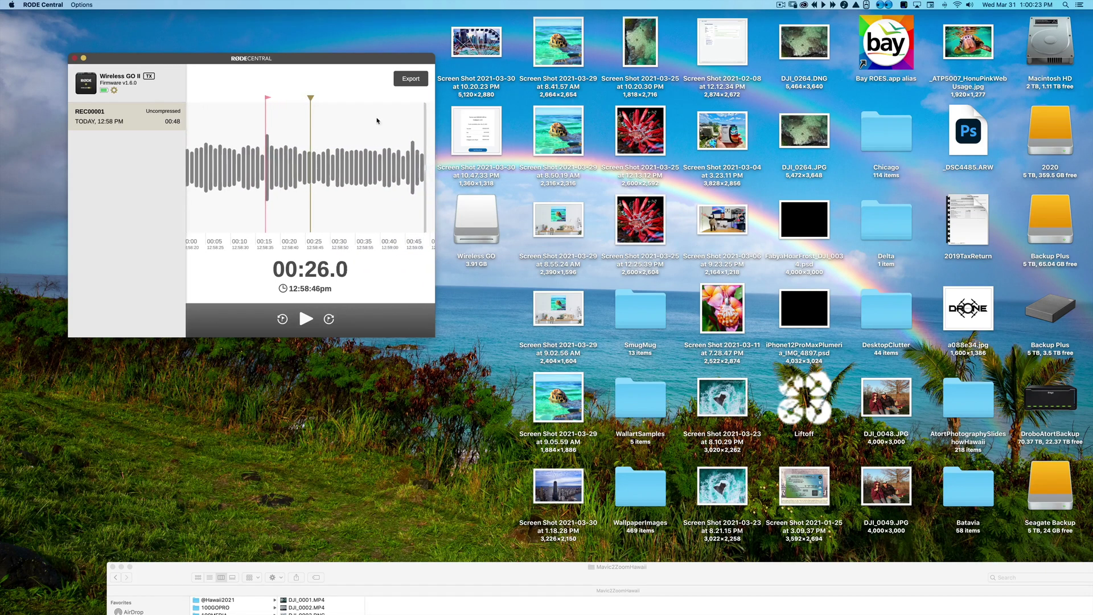
pyautogui.hscroll(2, 378, 119)
pyautogui.hscroll(2, 378, 119)
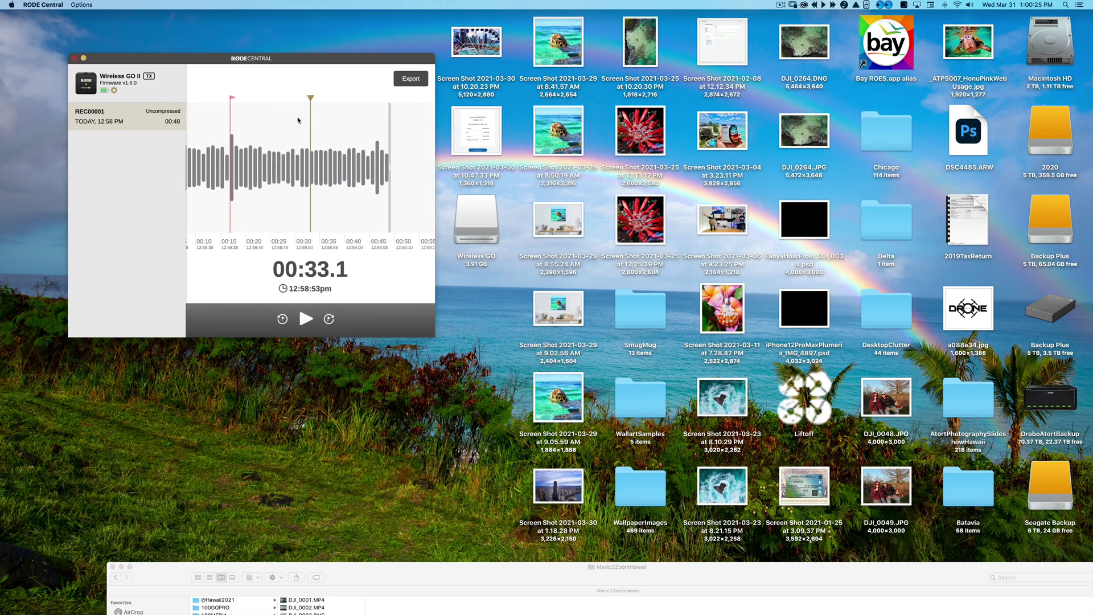
pyautogui.hscroll(-1, 298, 121)
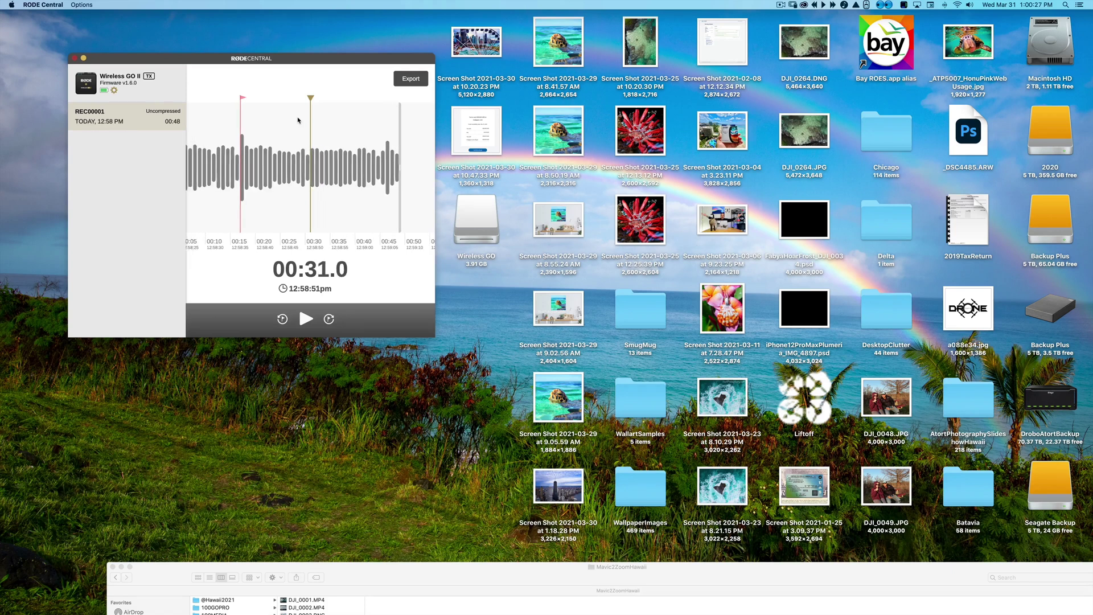
pyautogui.hscroll(-2, 298, 121)
pyautogui.hscroll(-1, 298, 121)
pyautogui.hscroll(-2, 299, 121)
pyautogui.hscroll(-1, 299, 121)
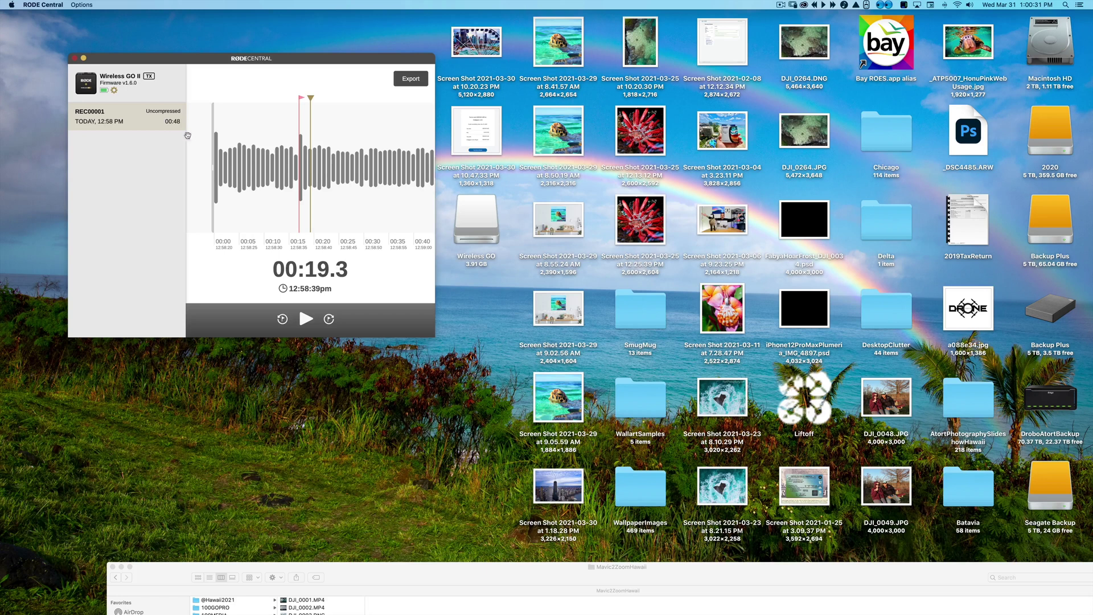
# Export REC00001 as a 48 kHz WAV to the default destination folder
pyautogui.click(423, 82)
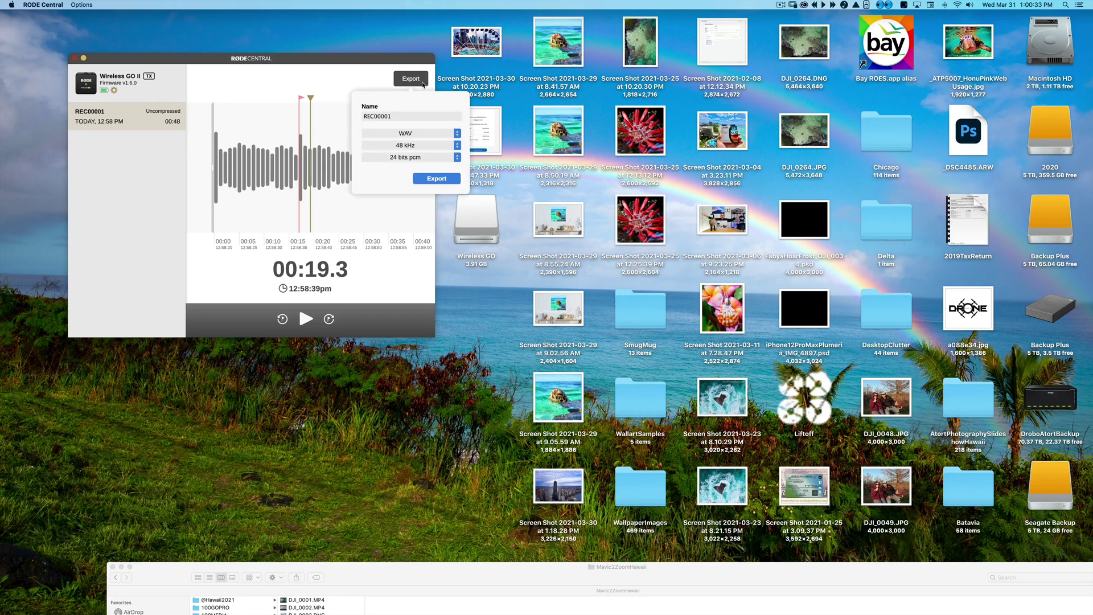
pyautogui.click(425, 180)
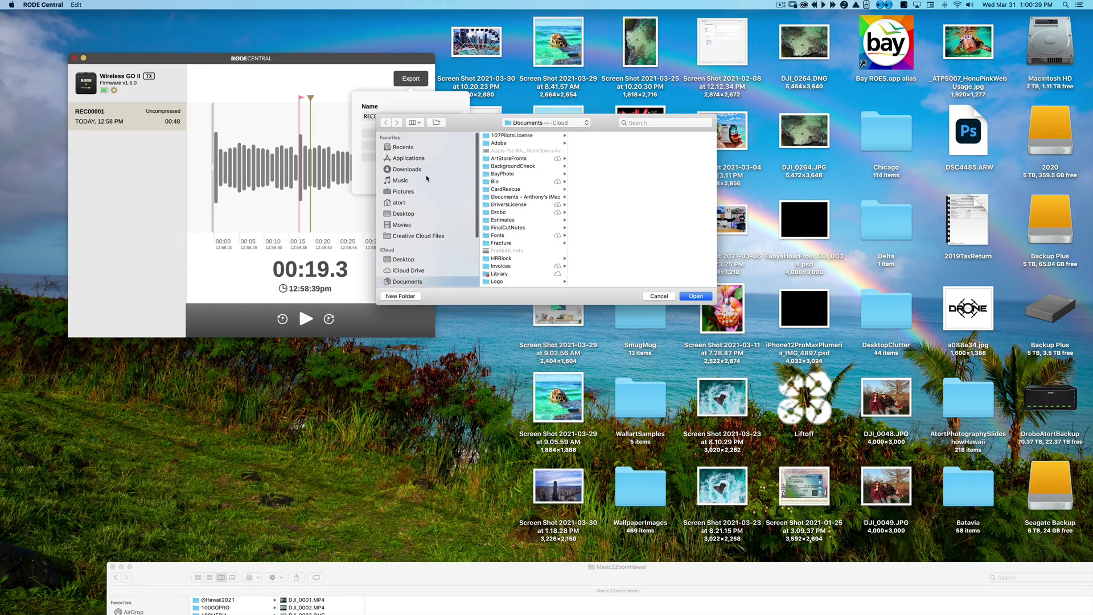
pyautogui.press('Return')
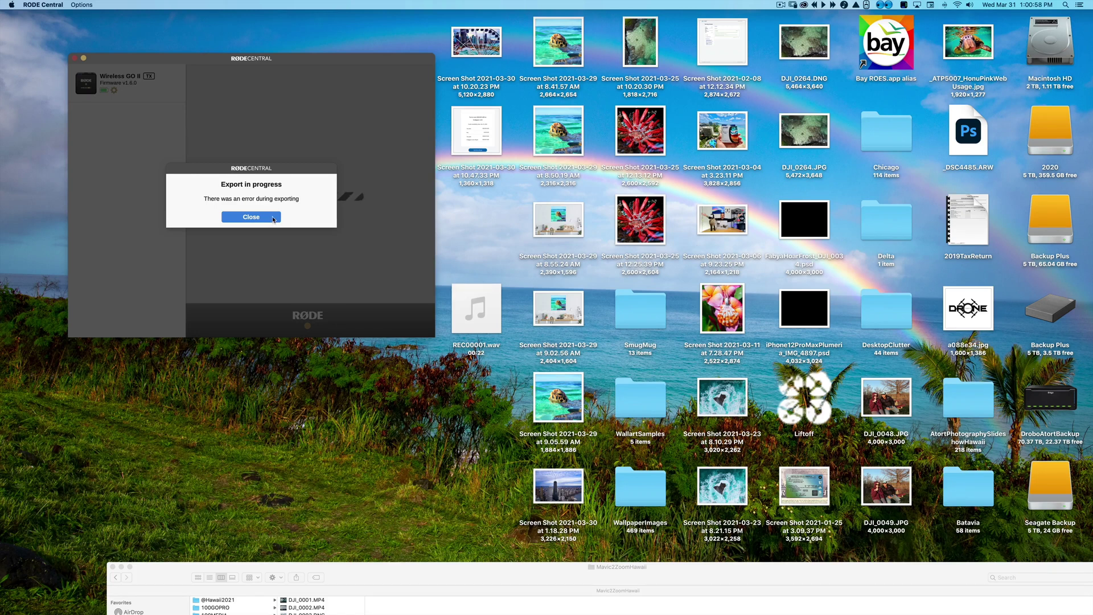
# Dismiss the export error and Quick Look preview REC00001.wav on the desktop
pyautogui.click(273, 219)
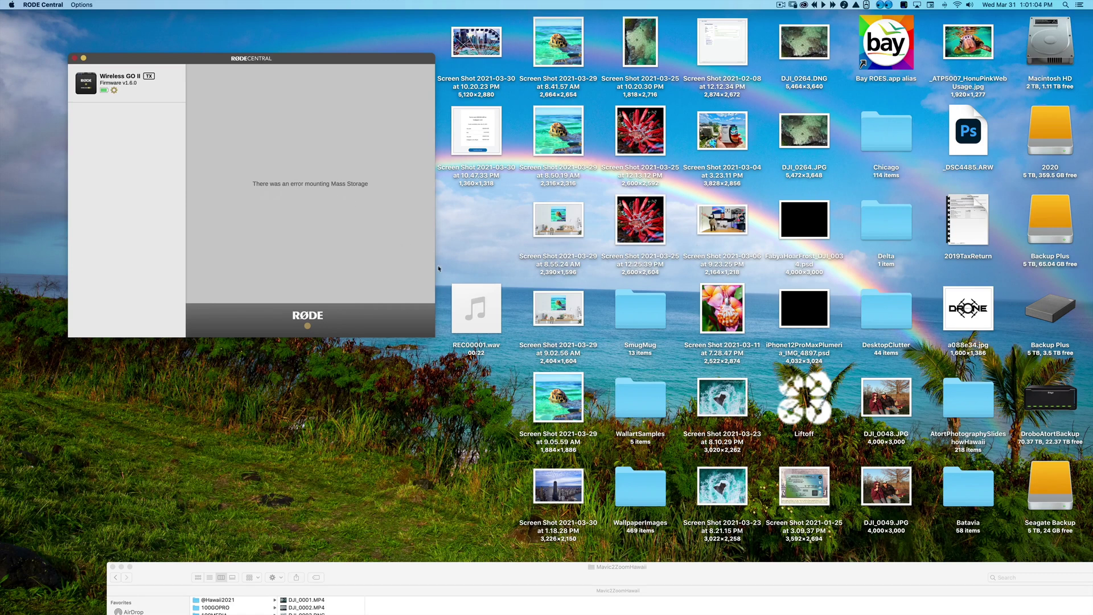
pyautogui.click(476, 294)
pyautogui.press('space')
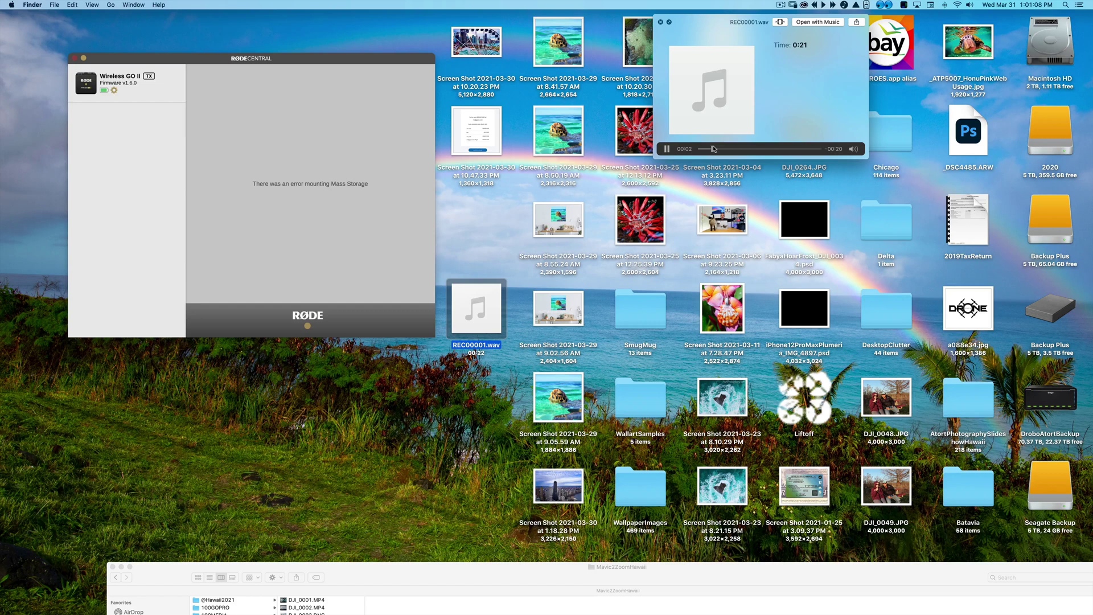
# Close the REC00001.wav preview and return to the Wireless GO II settings
pyautogui.press('space')
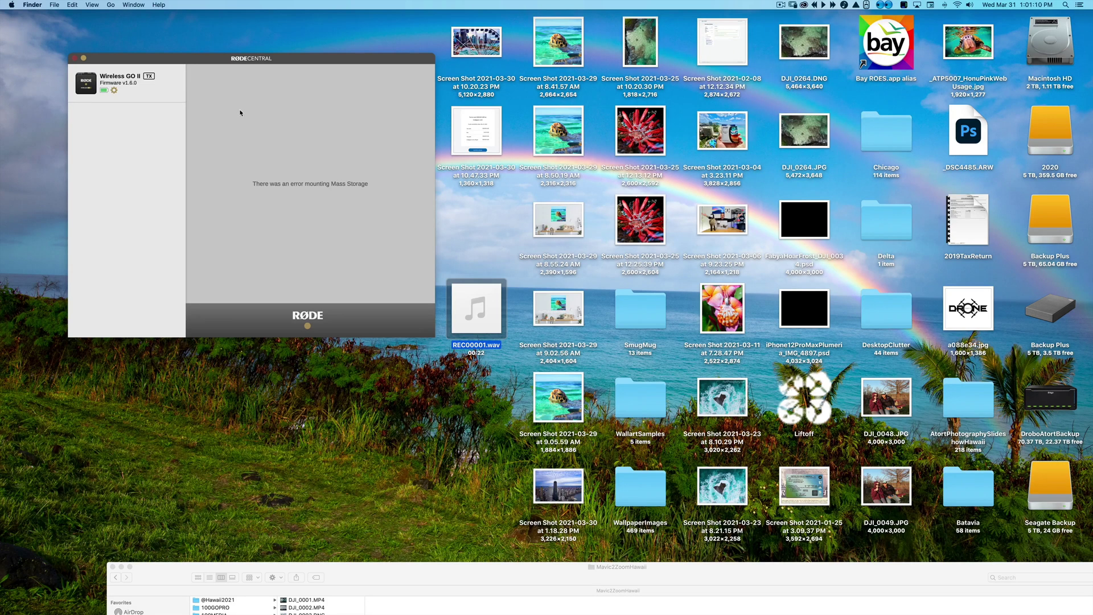
pyautogui.click(115, 89)
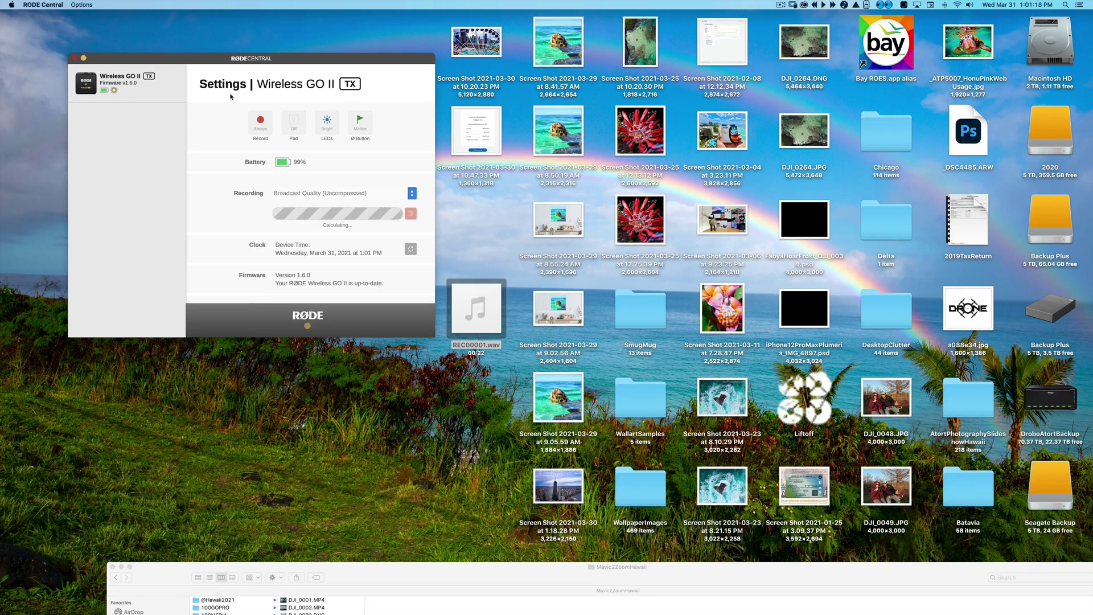
# Drag the RØDE Central title bar up and left toward the top-left corner
pyautogui.moveTo(213, 60); pyautogui.dragTo(182, 53)
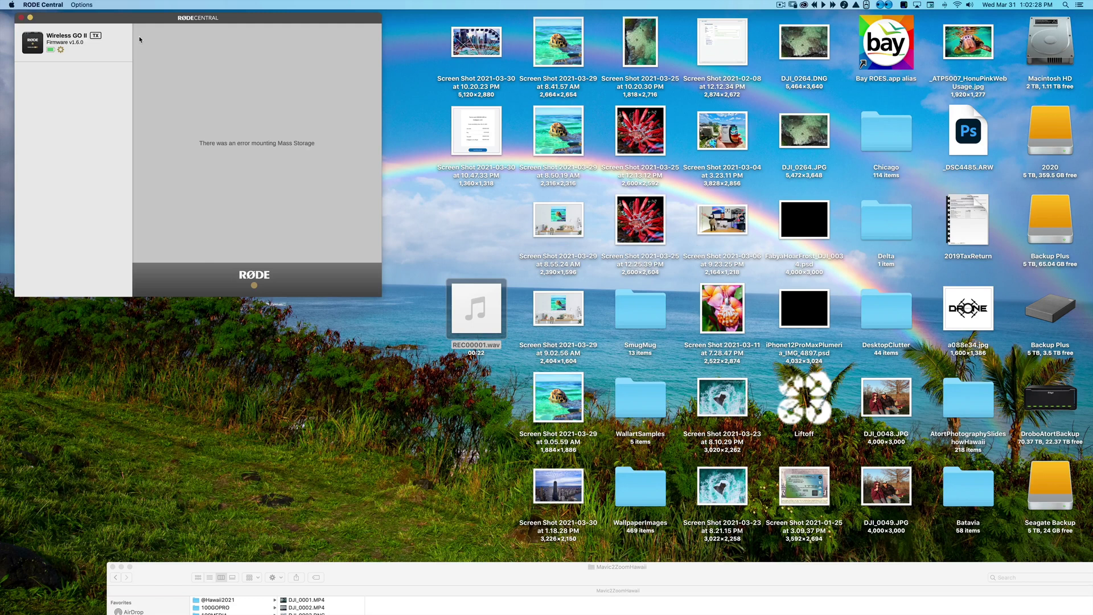
# Reopen the Wireless GO II TX settings, nudge the window left, and open the app menu
pyautogui.click(61, 49)
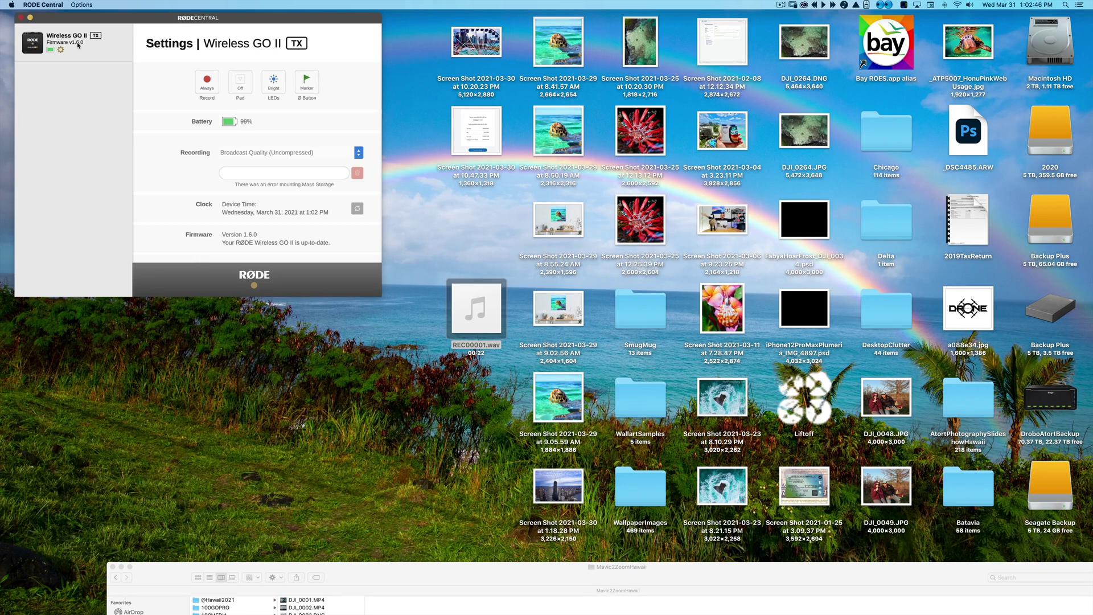
pyautogui.scroll(-2, 285, 182)
pyautogui.moveTo(64, 27); pyautogui.dragTo(55, 26)
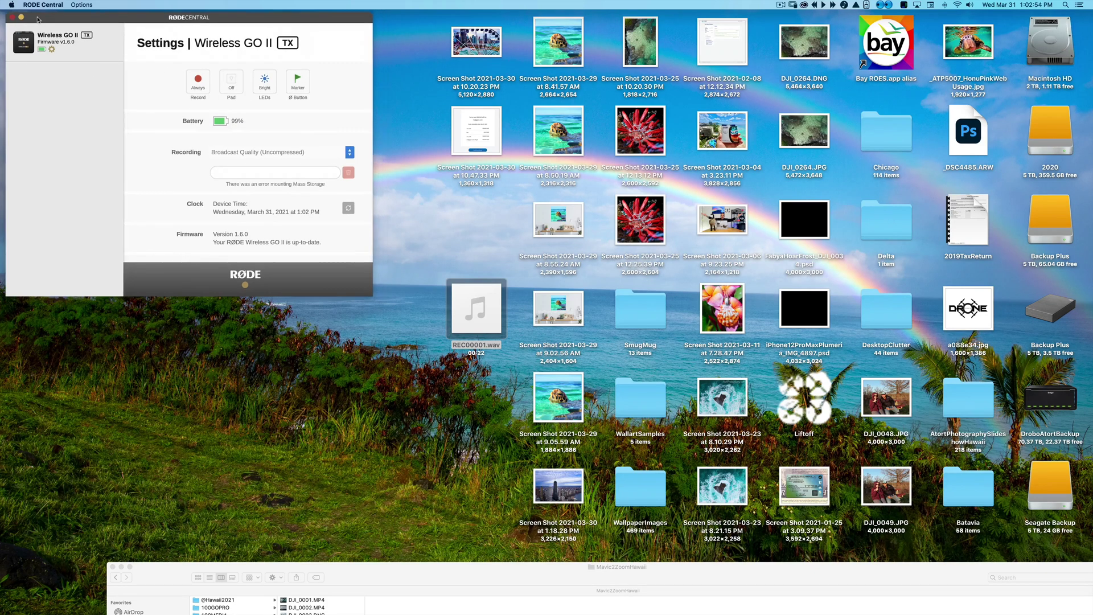
pyautogui.click(42, 4)
# Quit and relaunch RODE Central from the Dock, placing its window at the top-left
pyautogui.click(47, 58)
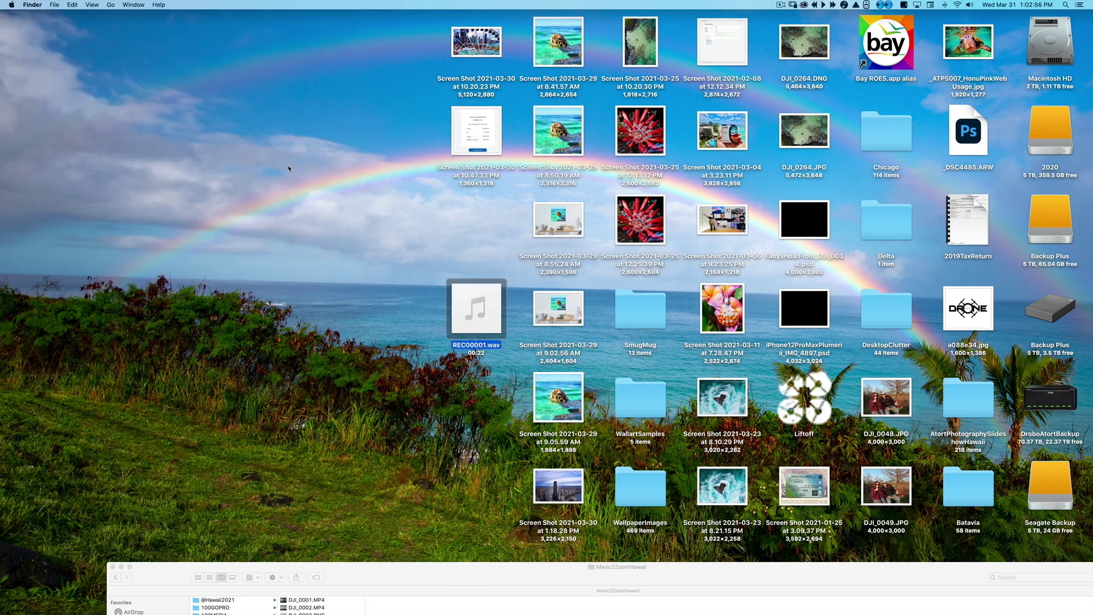
pyautogui.moveTo(909, 611)
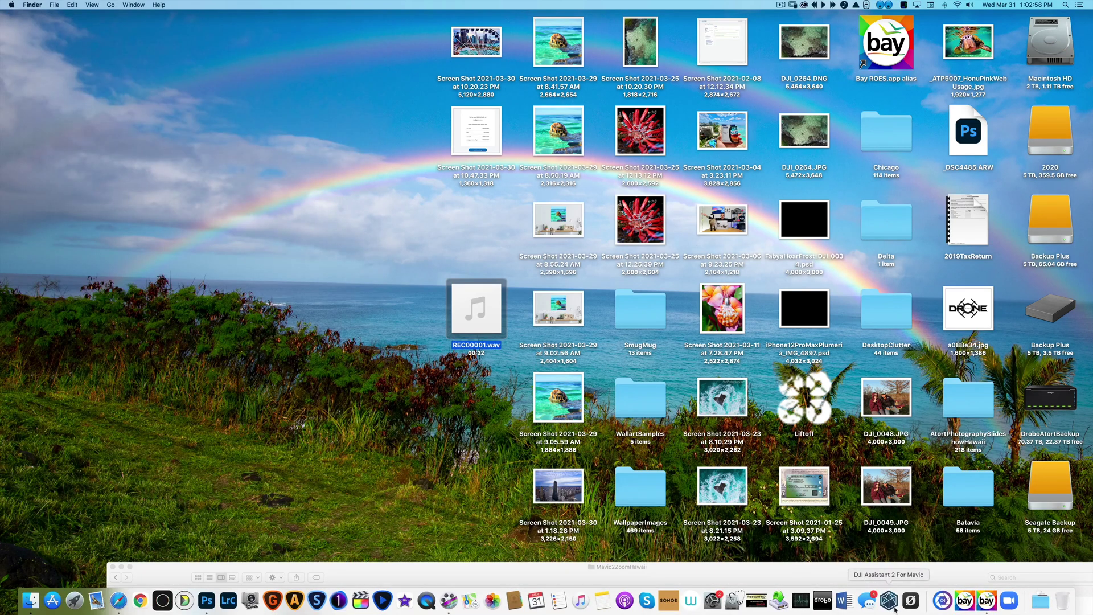
pyautogui.click(909, 600)
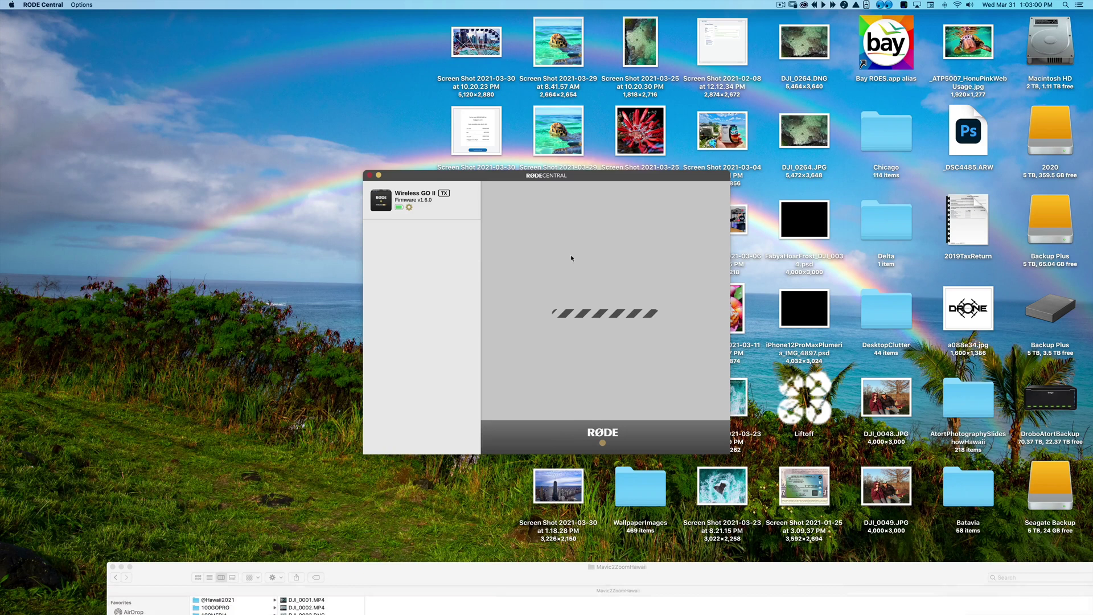
pyautogui.moveTo(512, 175); pyautogui.dragTo(168, 22)
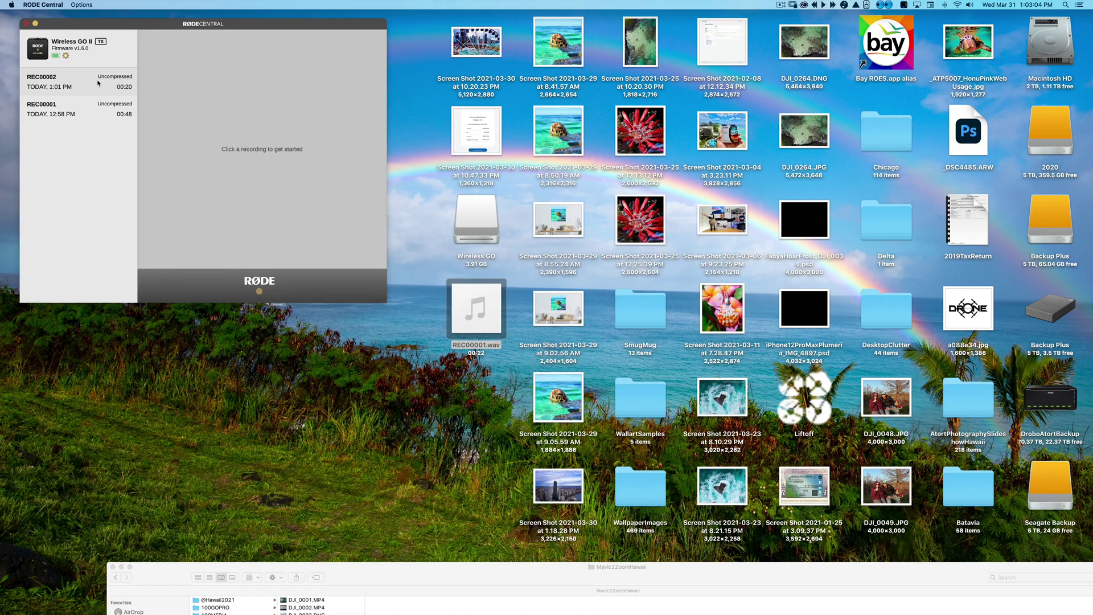
# Review the waveforms of REC00001 and REC00002, finishing on REC00002 at the start
pyautogui.click(92, 112)
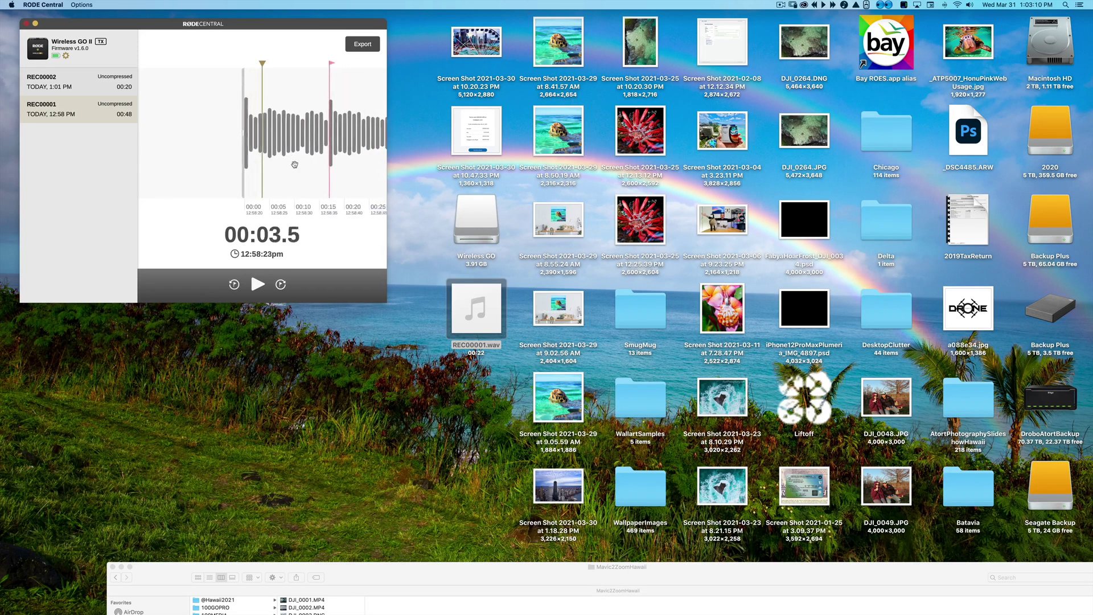
pyautogui.hscroll(3, 294, 164)
pyautogui.hscroll(3, 293, 164)
pyautogui.hscroll(10, 294, 165)
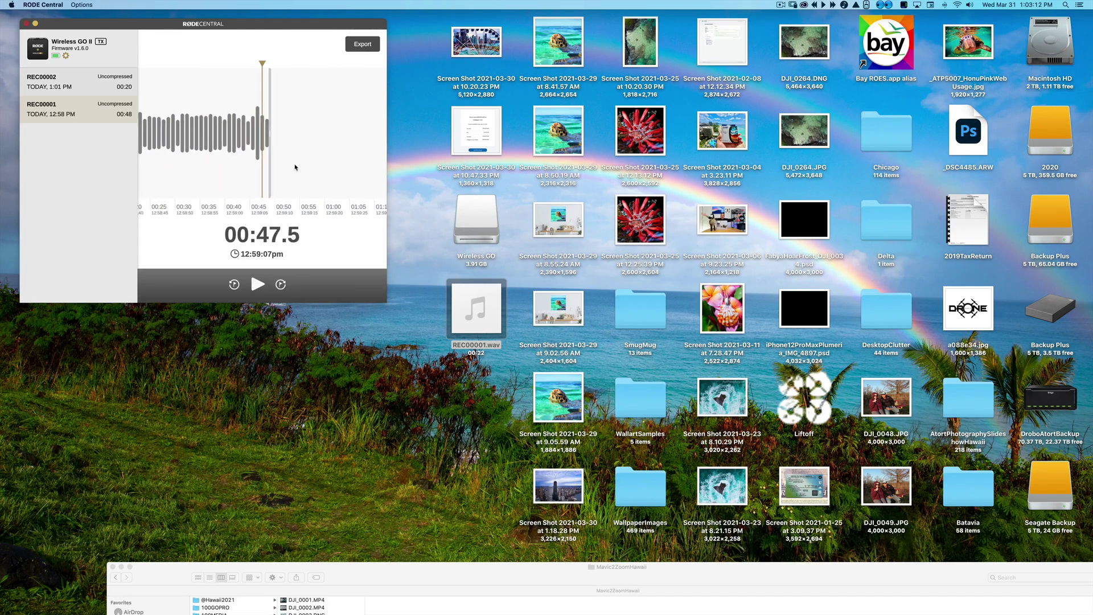
pyautogui.hscroll(-2, 294, 167)
pyautogui.hscroll(-2, 295, 166)
pyautogui.hscroll(-4, 295, 166)
pyautogui.hscroll(-3, 295, 167)
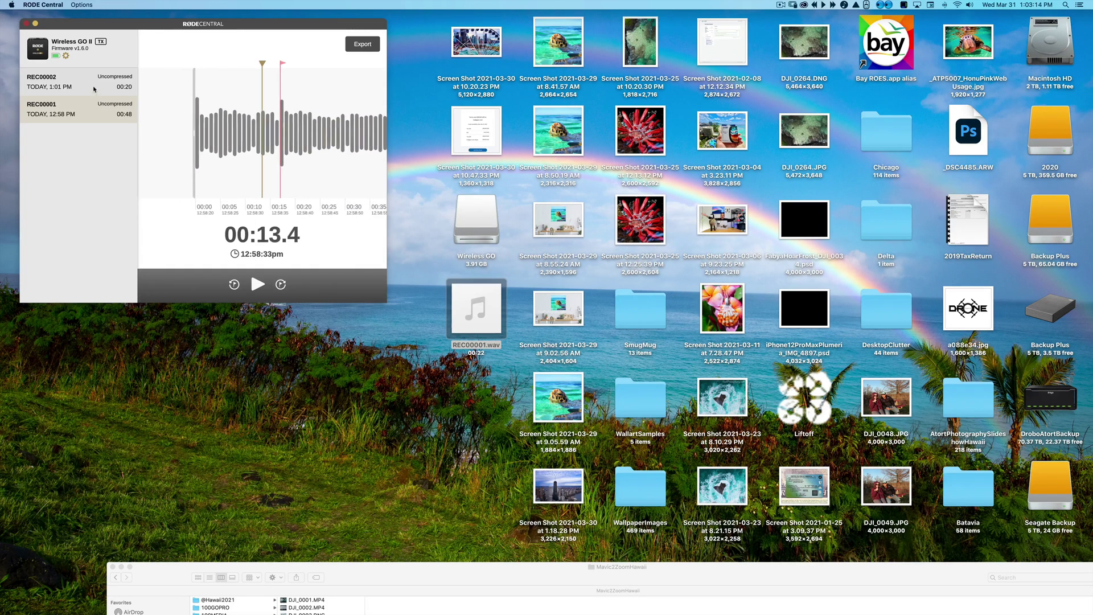
pyautogui.click(94, 89)
pyautogui.hscroll(3, 229, 108)
pyautogui.hscroll(3, 230, 108)
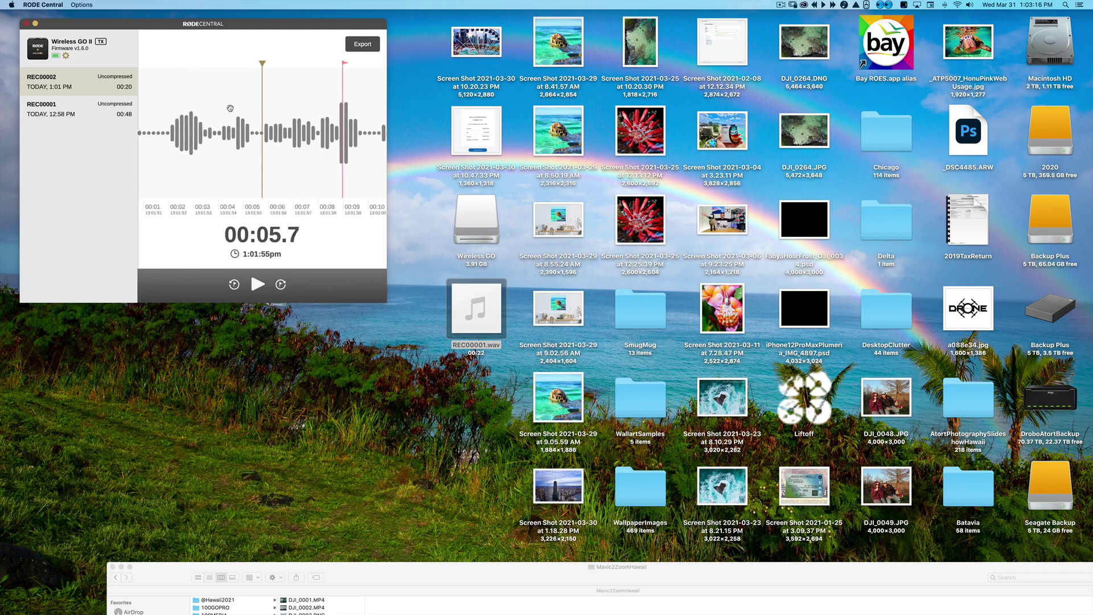
pyautogui.hscroll(2, 229, 108)
pyautogui.hscroll(3, 230, 108)
pyautogui.hscroll(2, 229, 108)
pyautogui.hscroll(4, 230, 109)
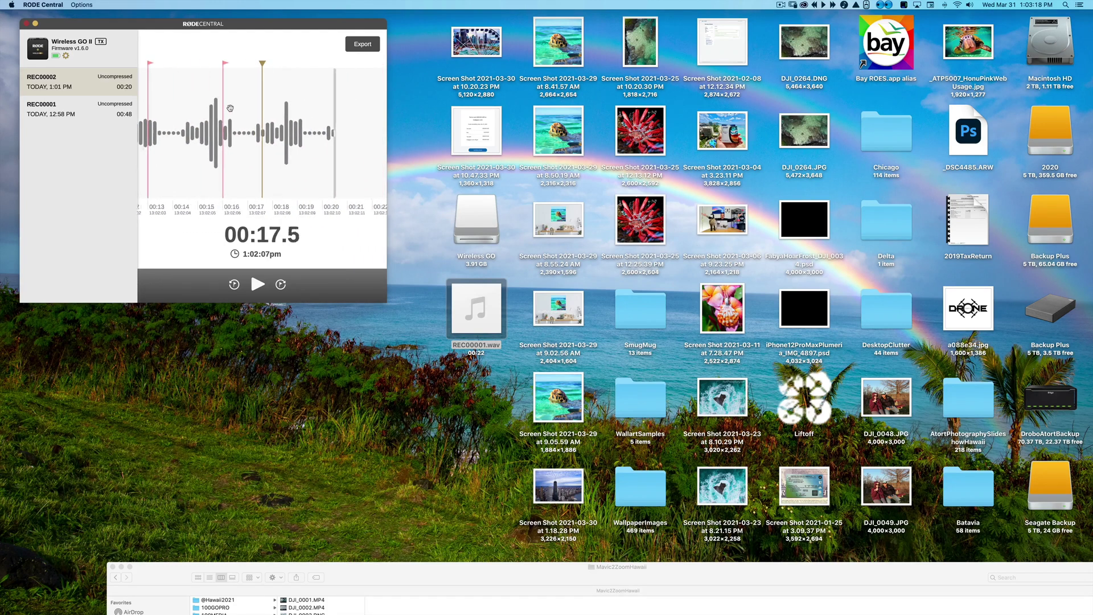
pyautogui.hscroll(3, 229, 109)
pyautogui.hscroll(-4, 230, 108)
pyautogui.hscroll(-7, 229, 108)
pyautogui.hscroll(-7, 230, 108)
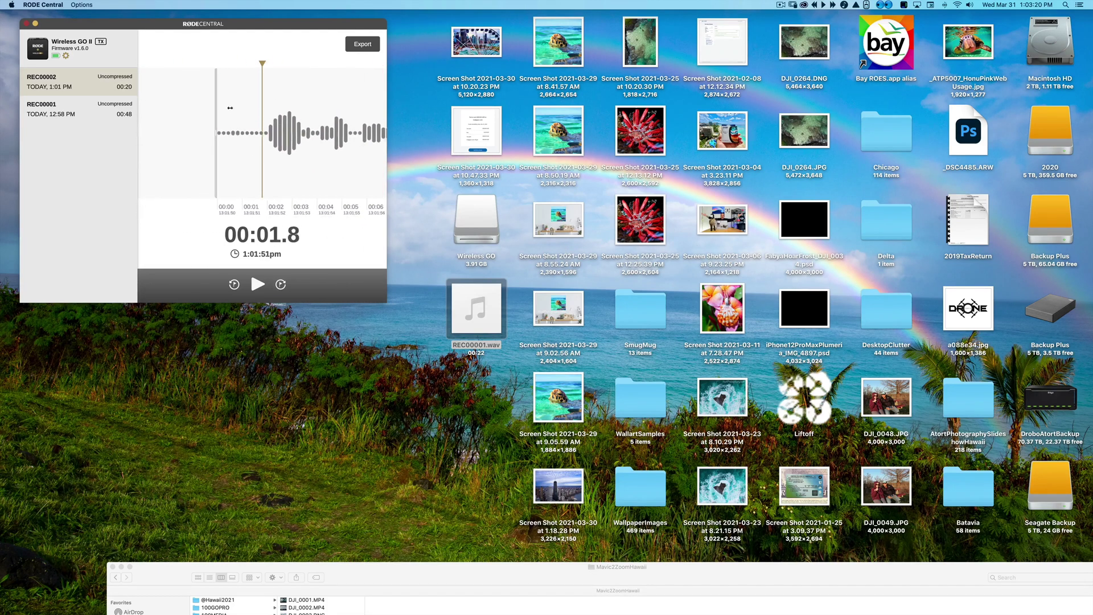
pyautogui.hscroll(-2, 230, 108)
pyautogui.click(104, 117)
pyautogui.click(102, 78)
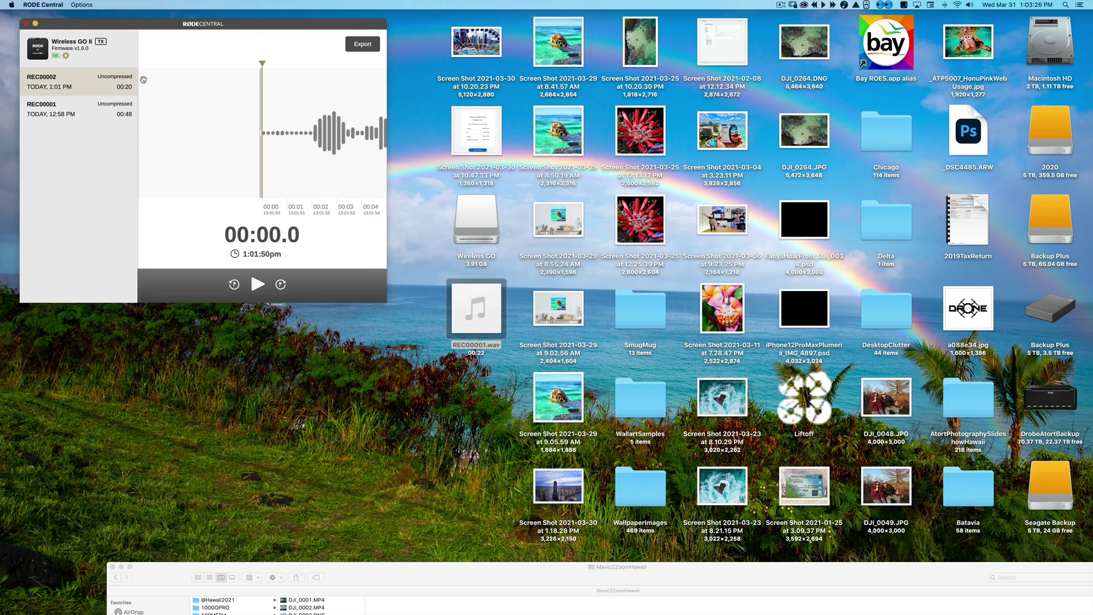
# Delete all on-board recordings from the Wireless GO II transmitter's settings page
pyautogui.click(66, 55)
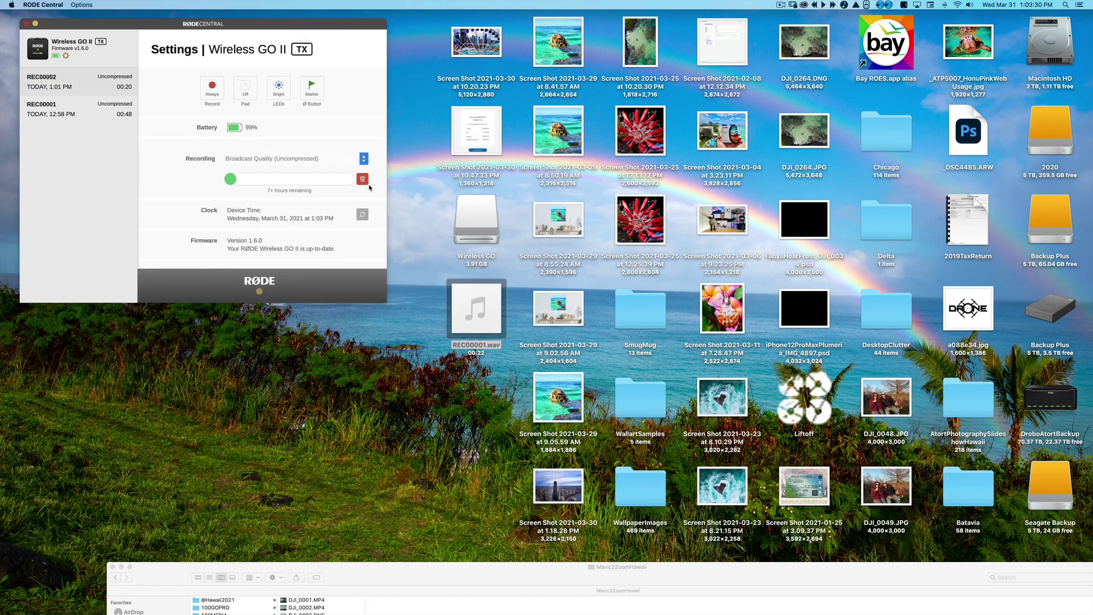
pyautogui.scroll(-1, 366, 181)
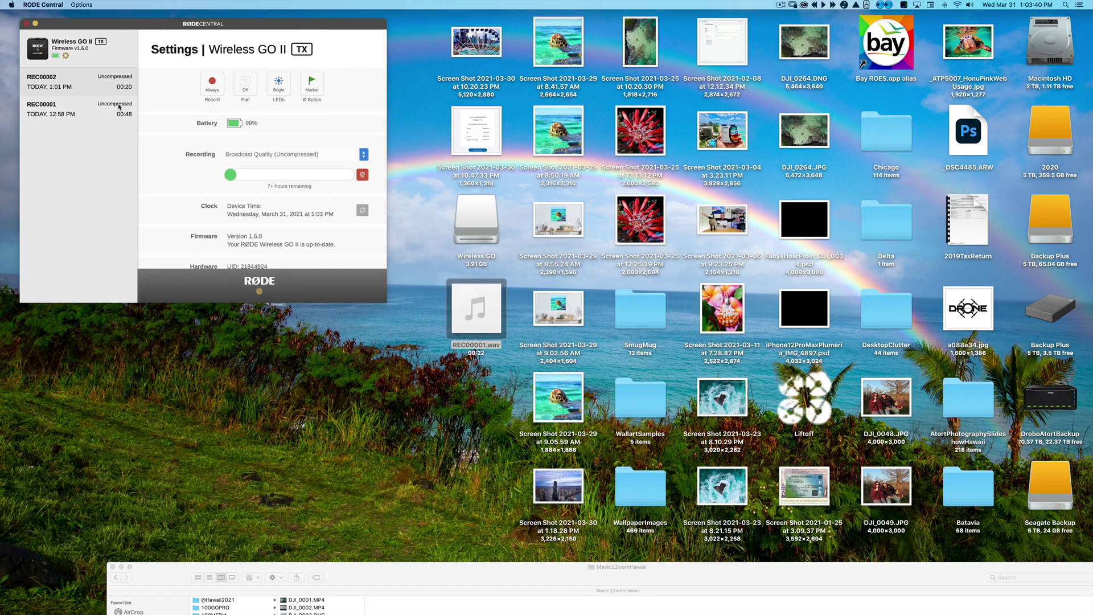
pyautogui.click(363, 175)
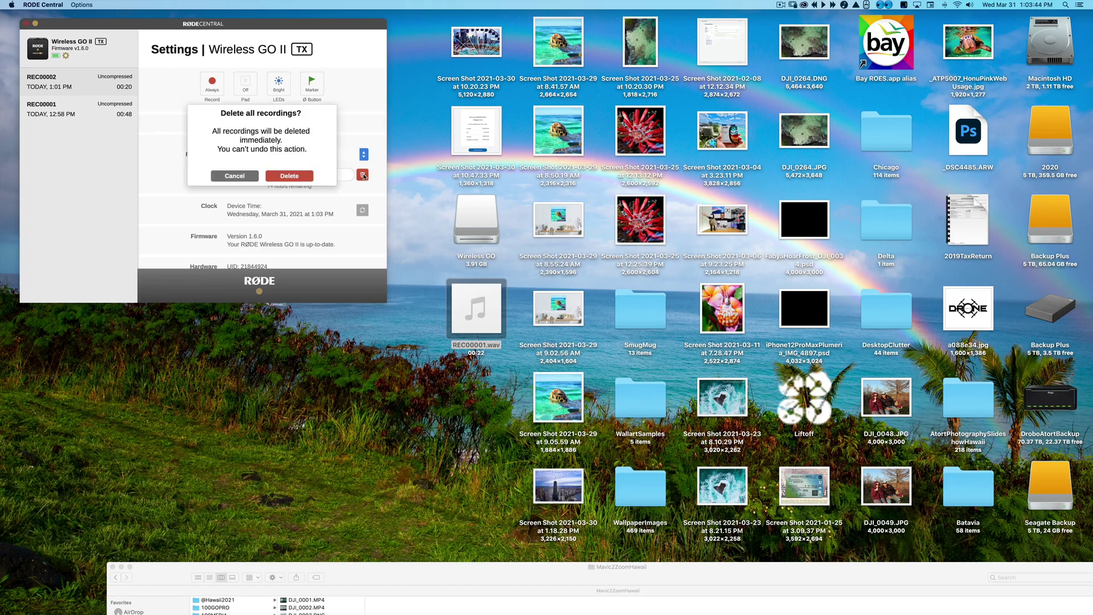
pyautogui.click(290, 176)
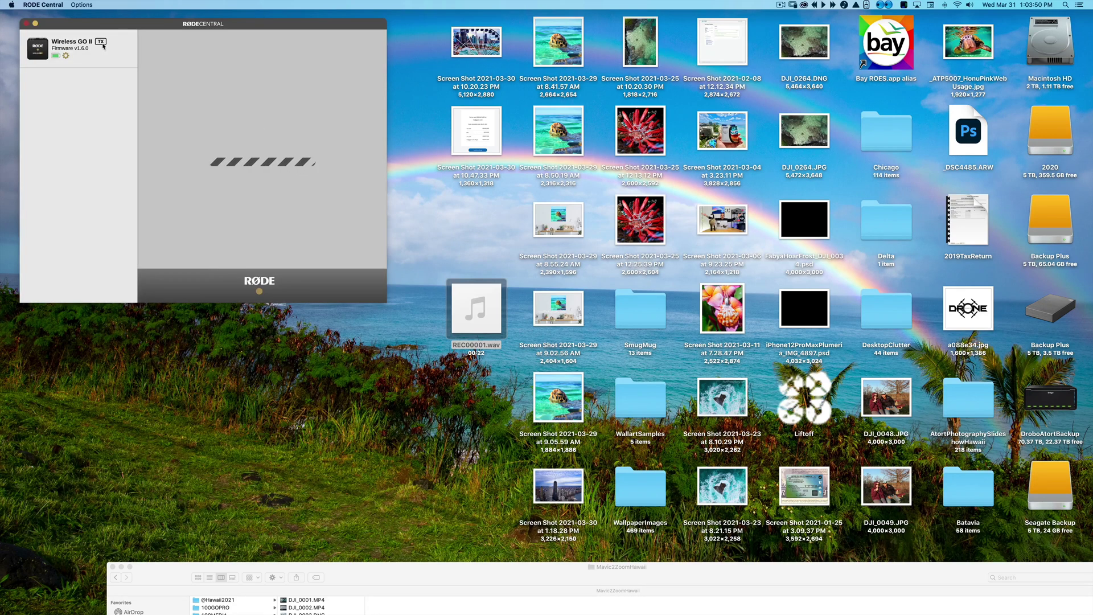
# Cycle the transmitter's record mode through Backup and Off to Always
pyautogui.click(66, 57)
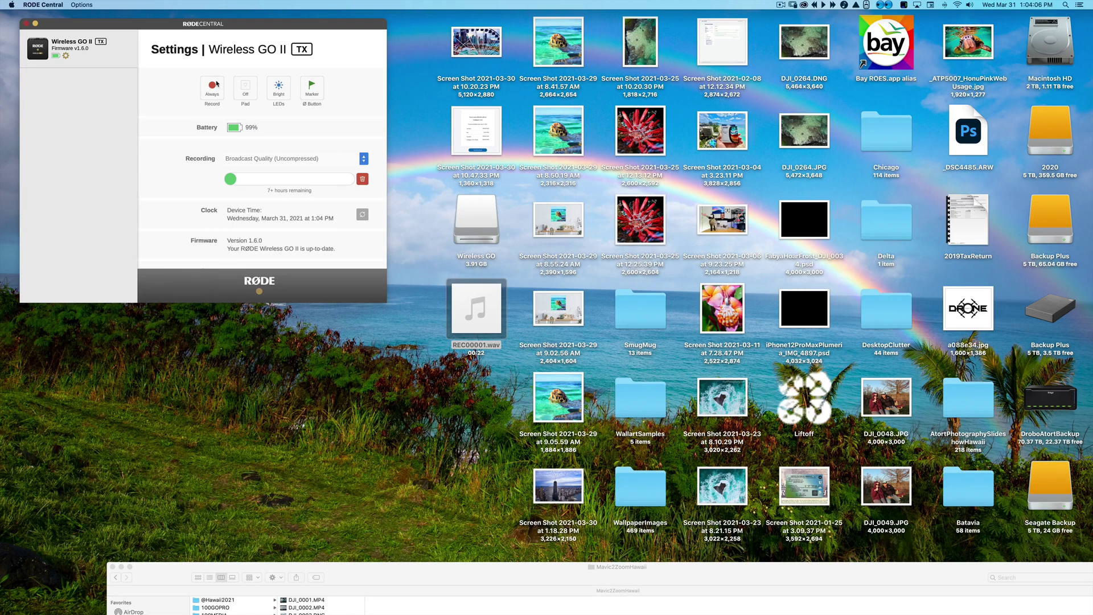
pyautogui.moveTo(143, 25); pyautogui.dragTo(124, 16)
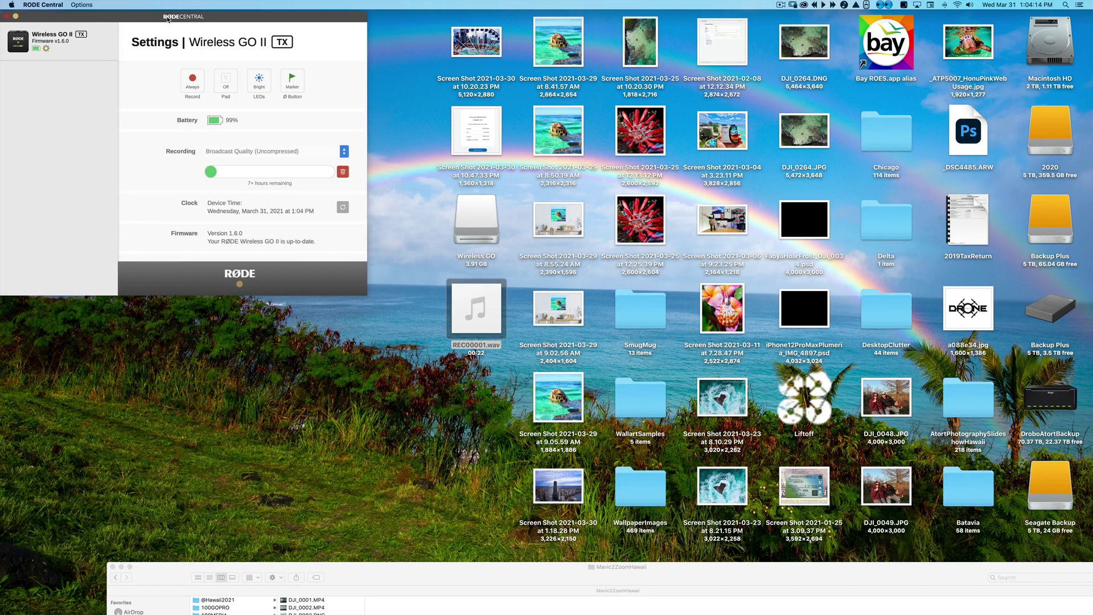
pyautogui.moveTo(166, 17); pyautogui.dragTo(171, 17)
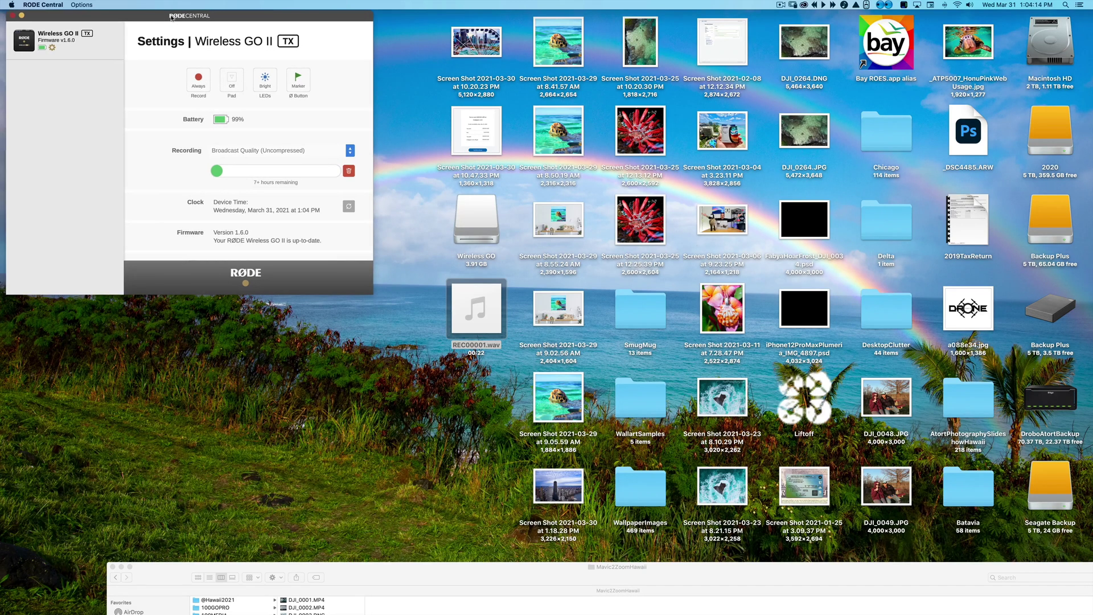
pyautogui.click(203, 78)
pyautogui.click(203, 79)
pyautogui.click(207, 80)
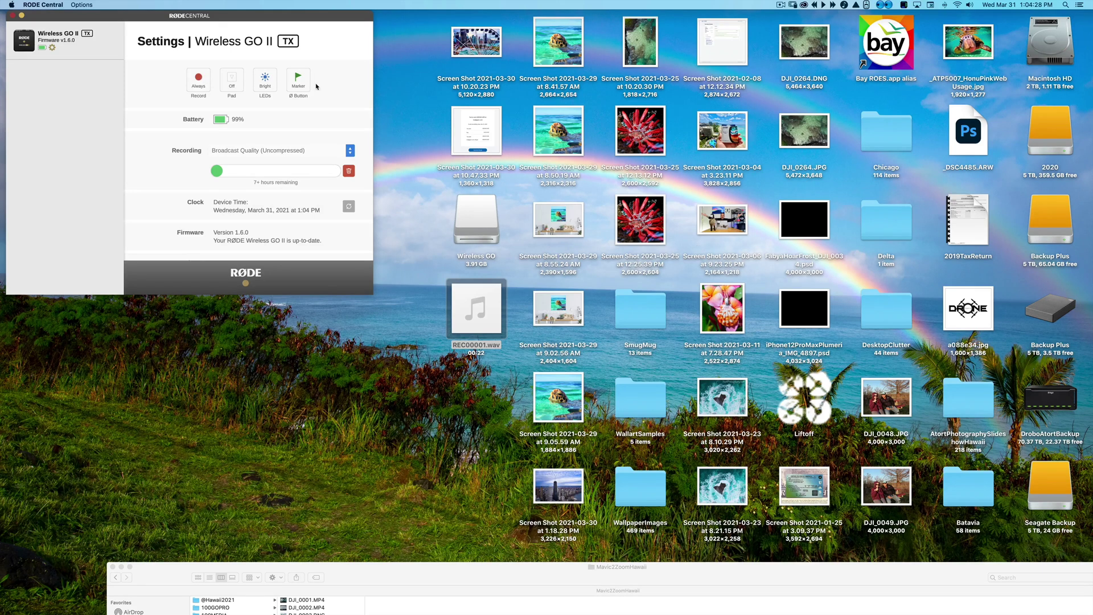